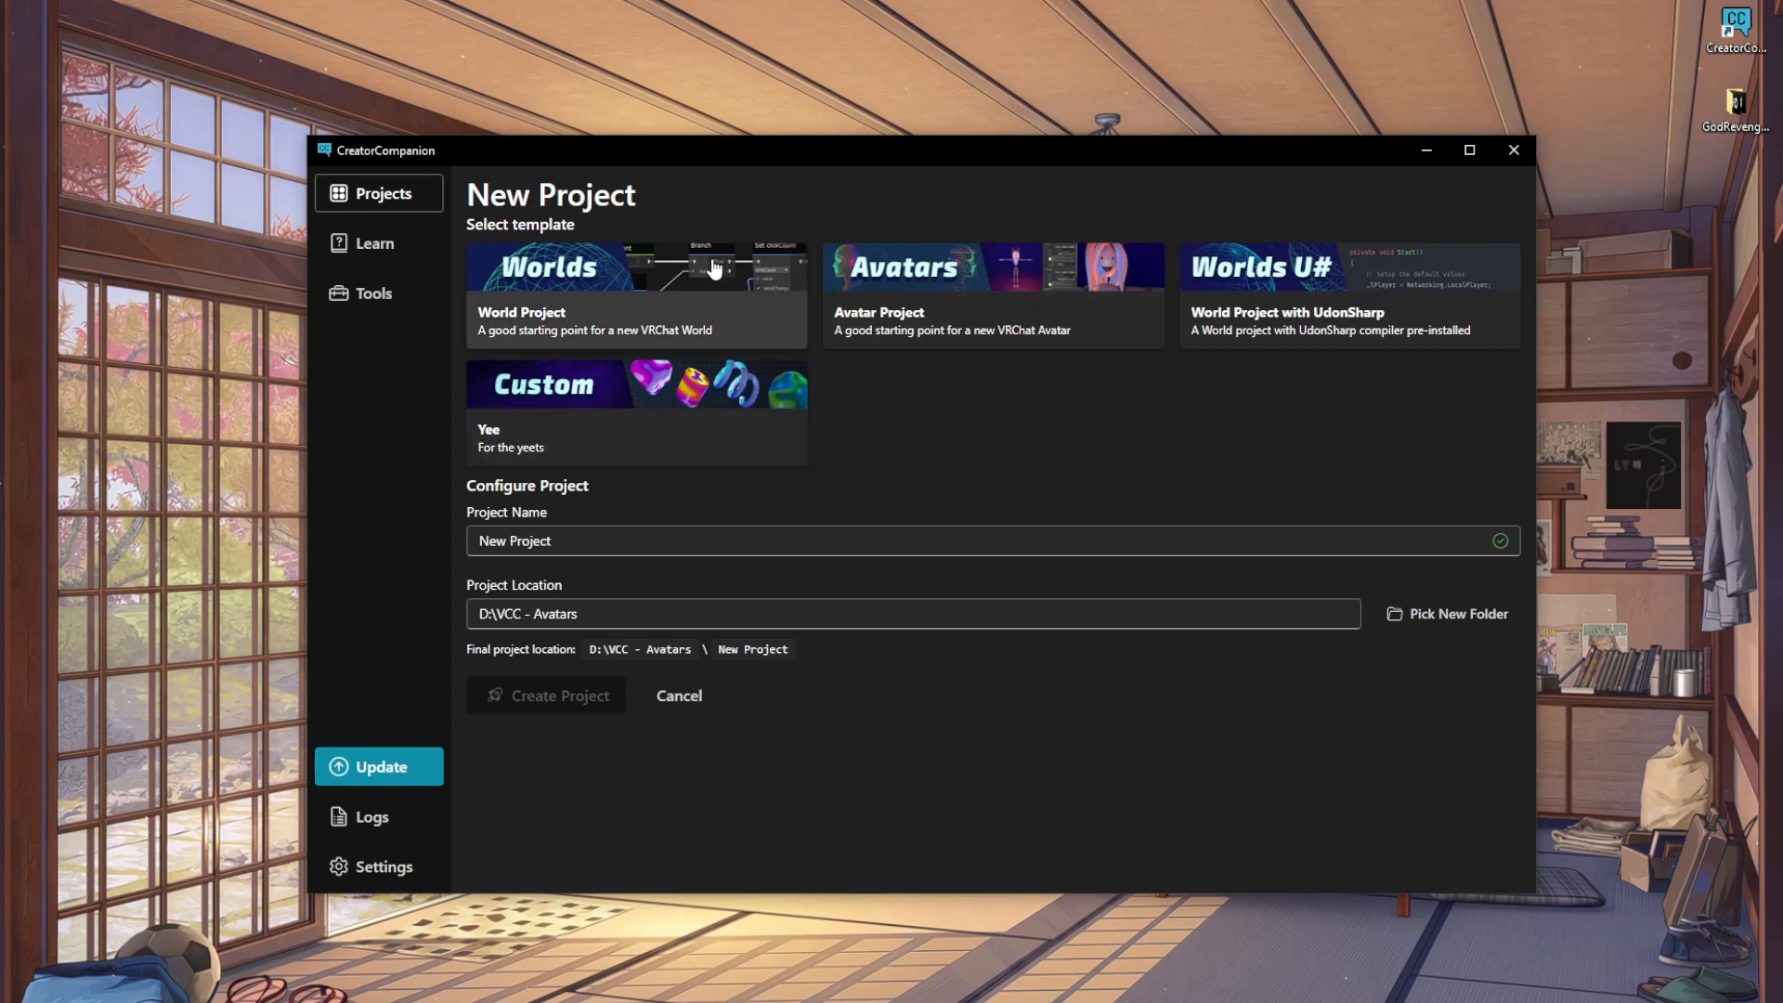
# Create a new project named Testing from the Avatar Project template in D:\VCC - Avatars.
pyautogui.click(972, 283)
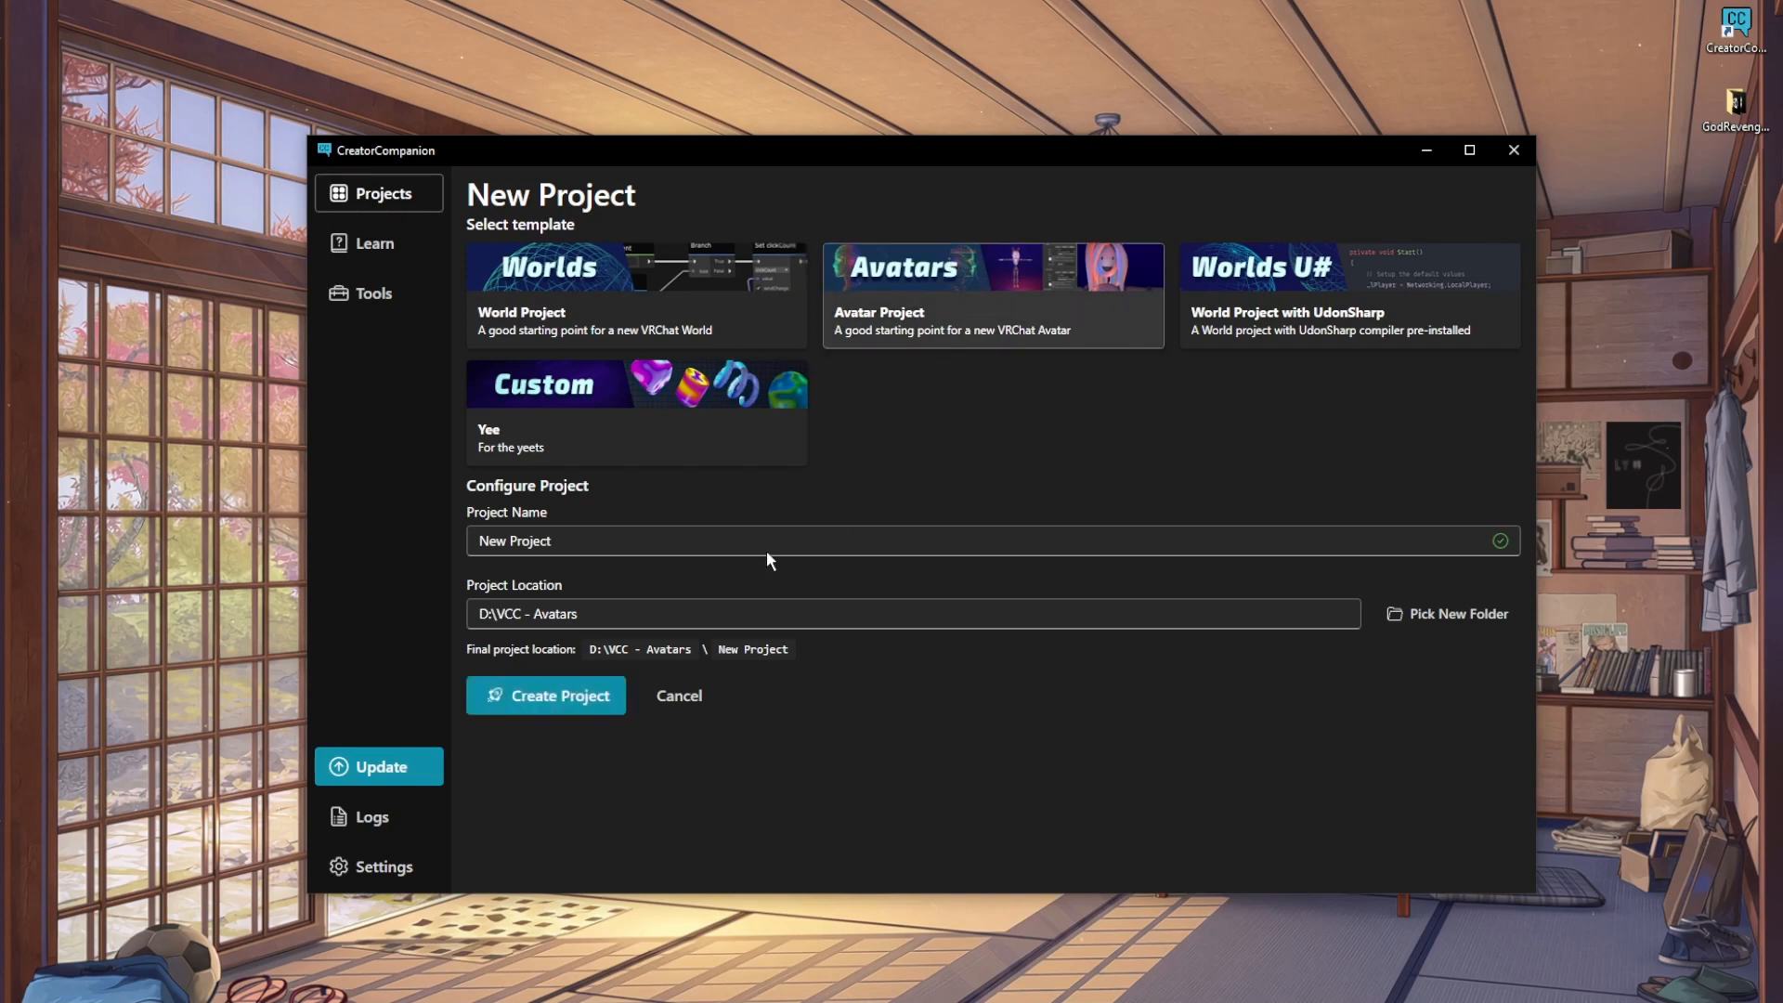
pyautogui.click(568, 548)
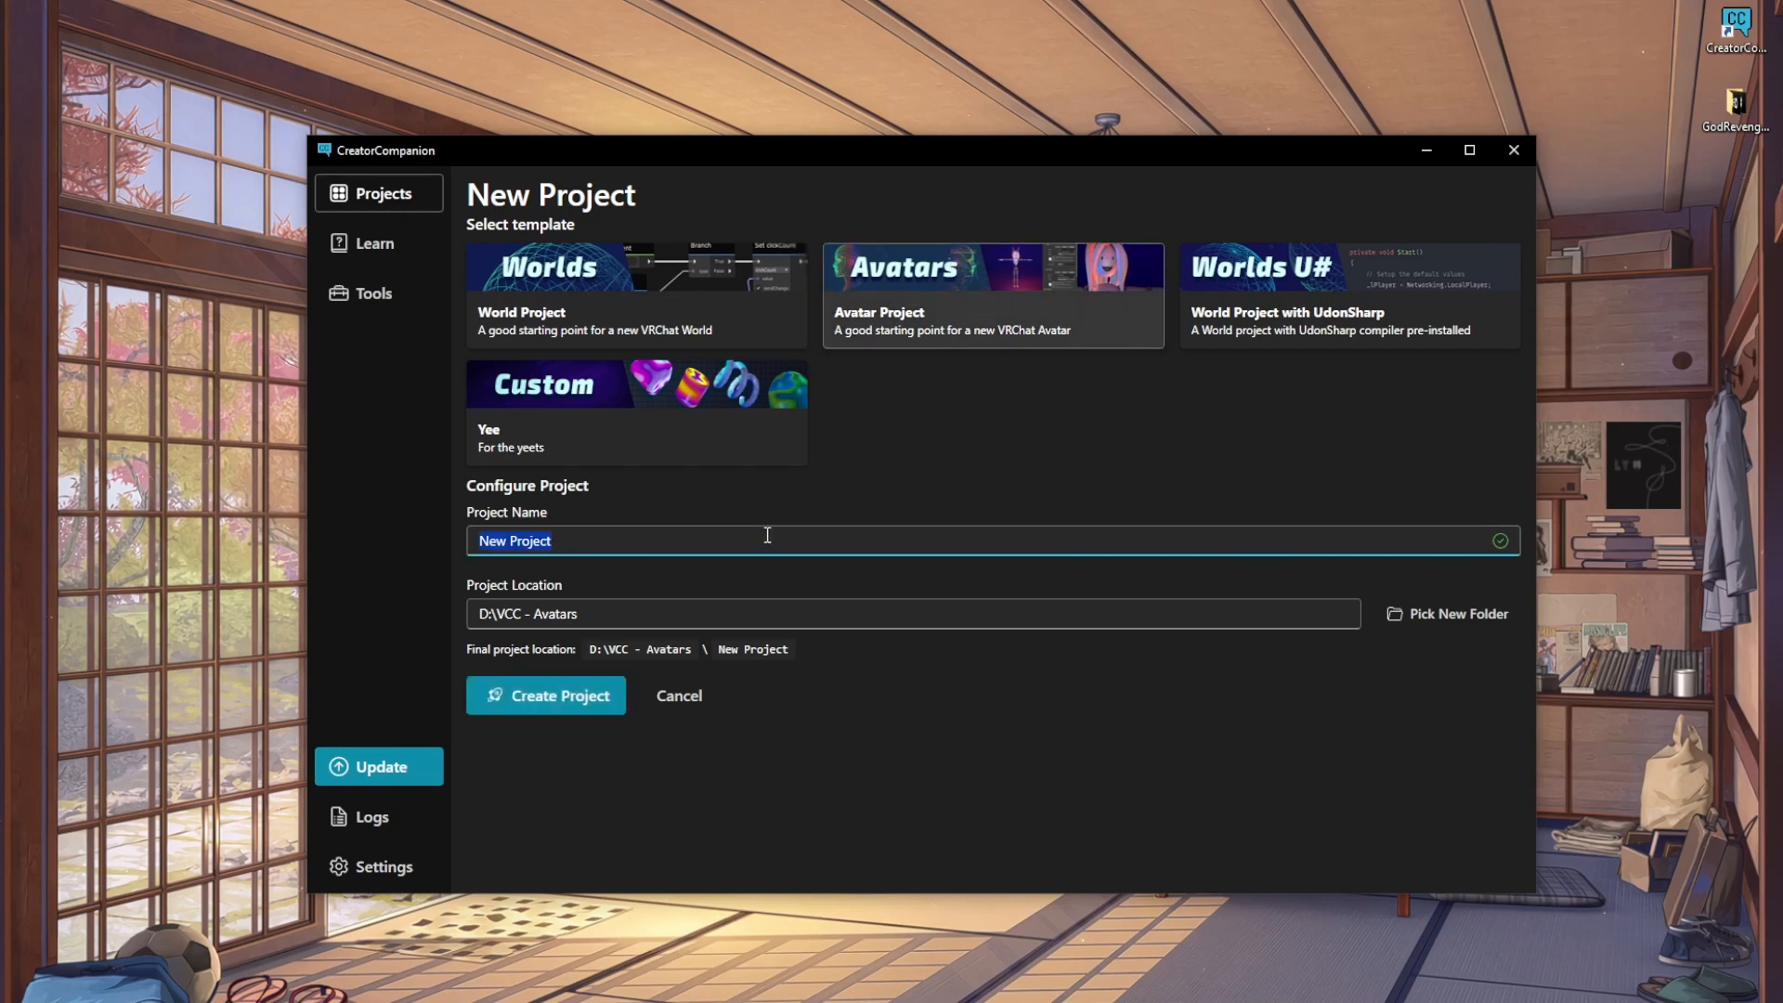
pyautogui.write('Testing')
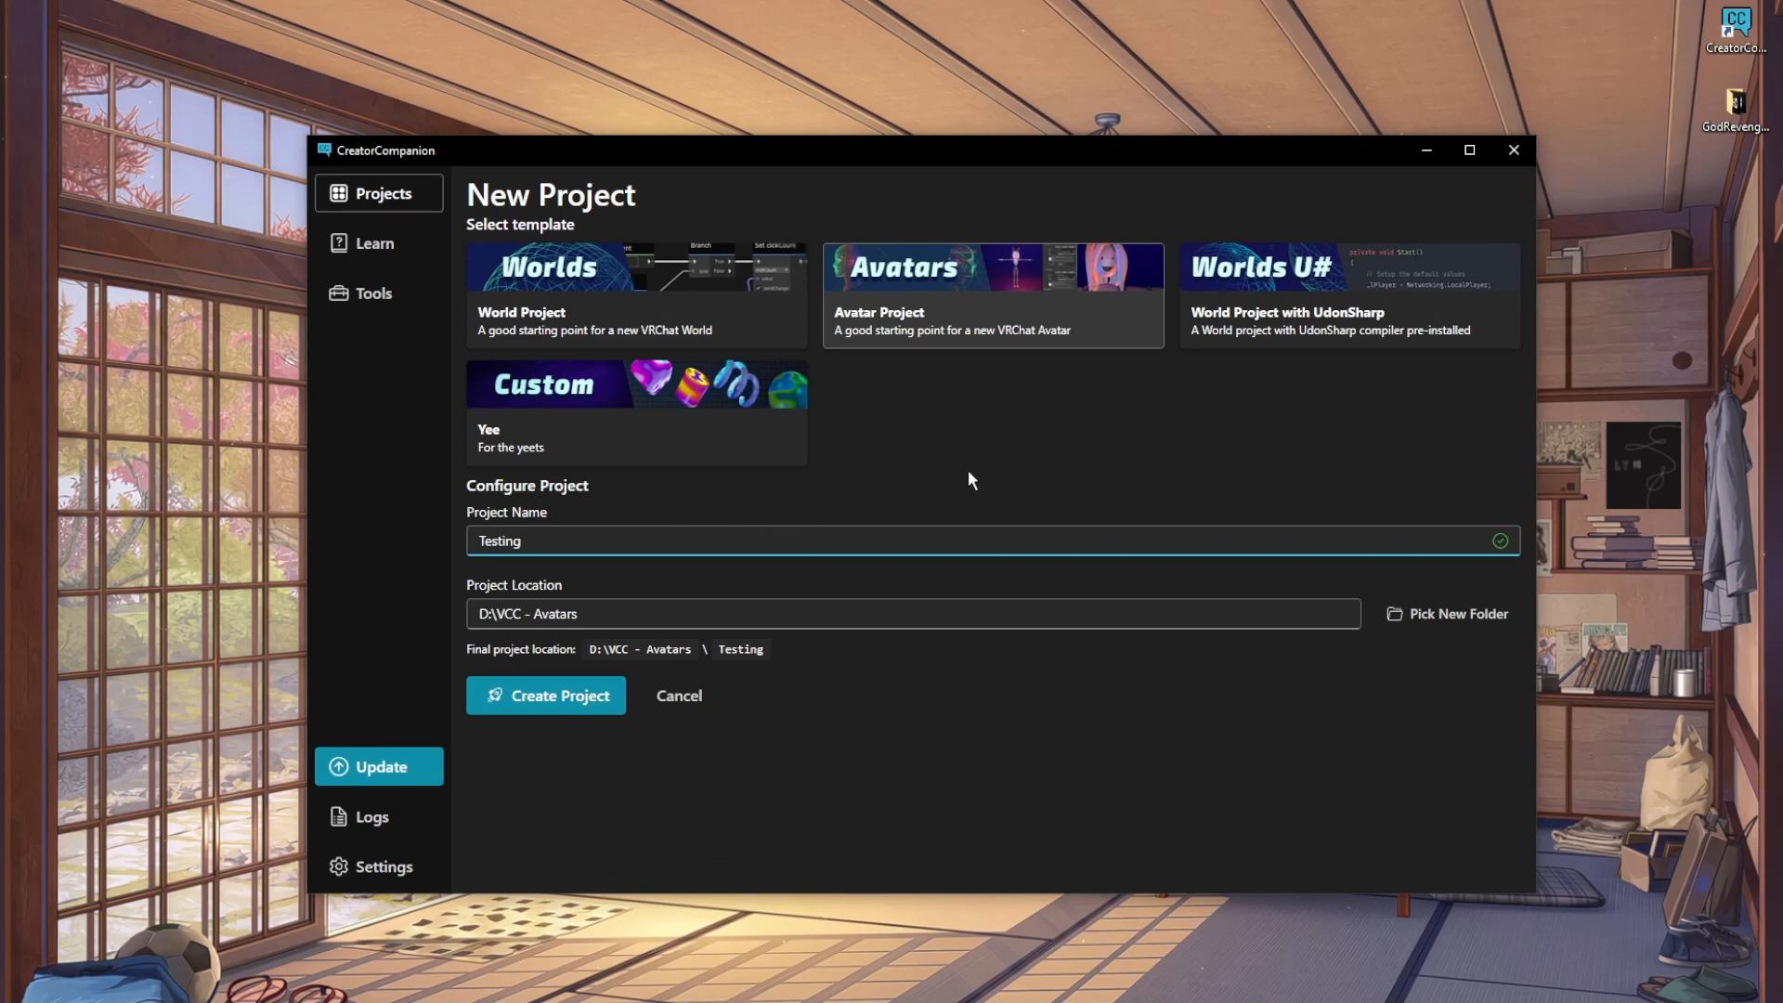
pyautogui.click(950, 514)
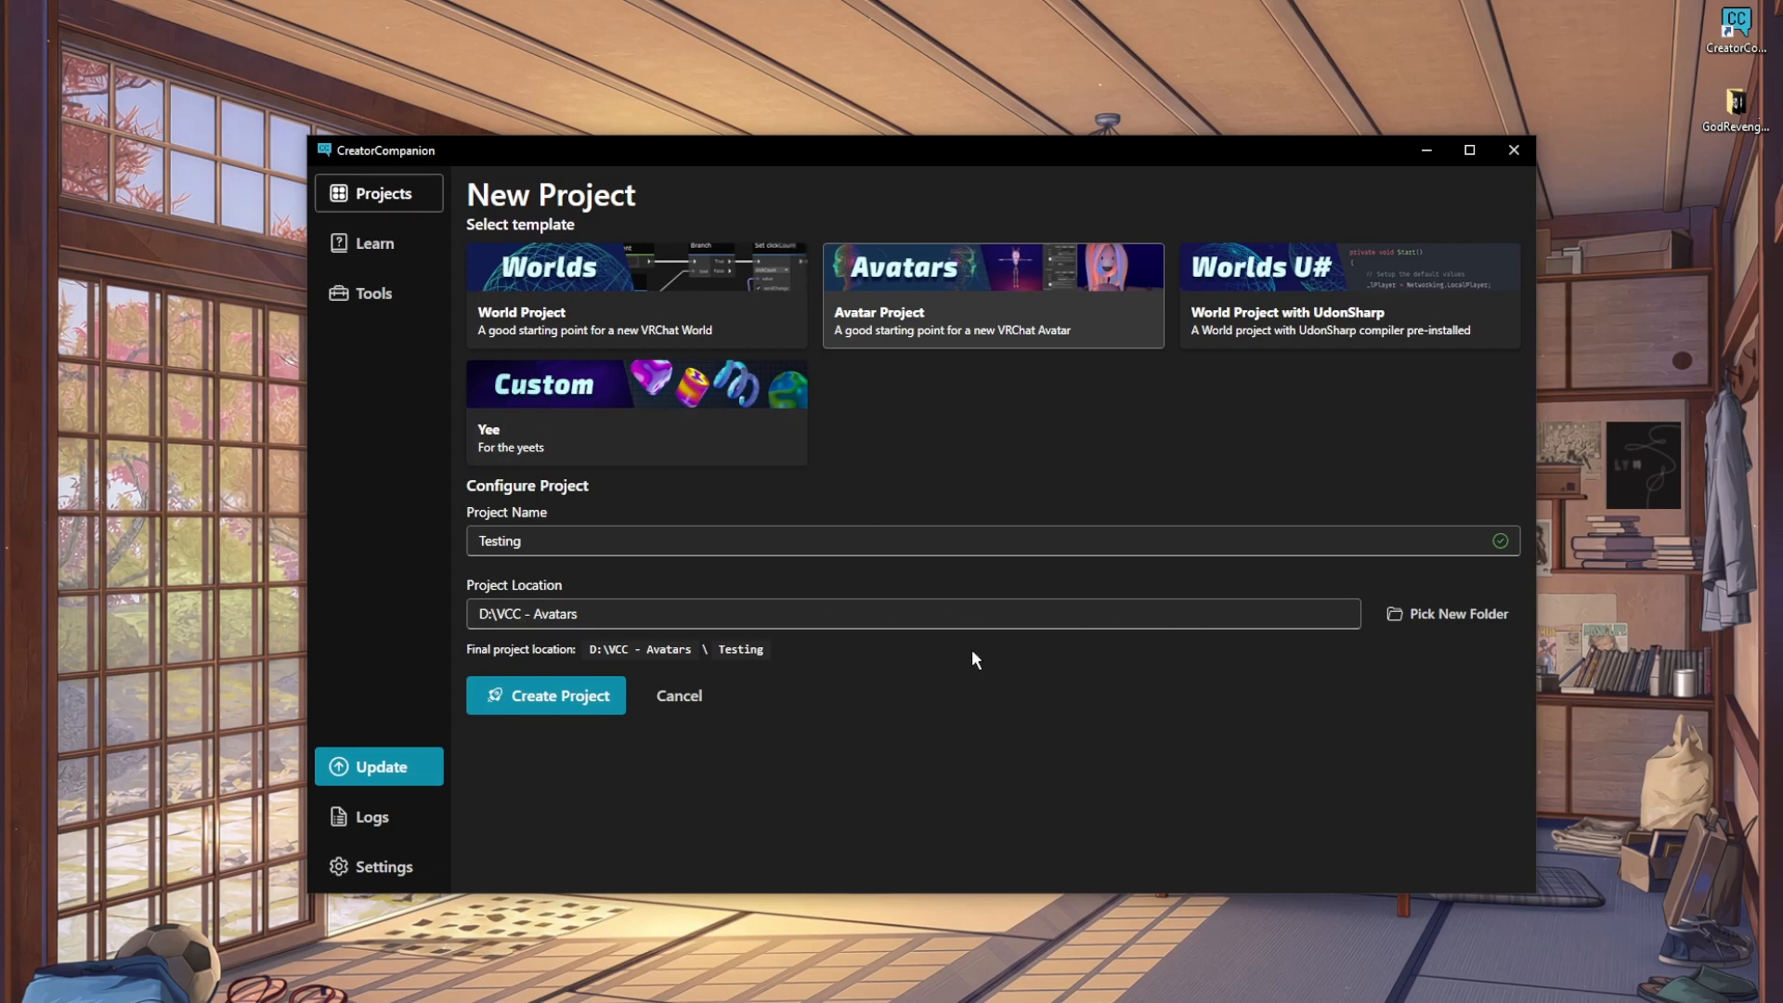
pyautogui.click(551, 697)
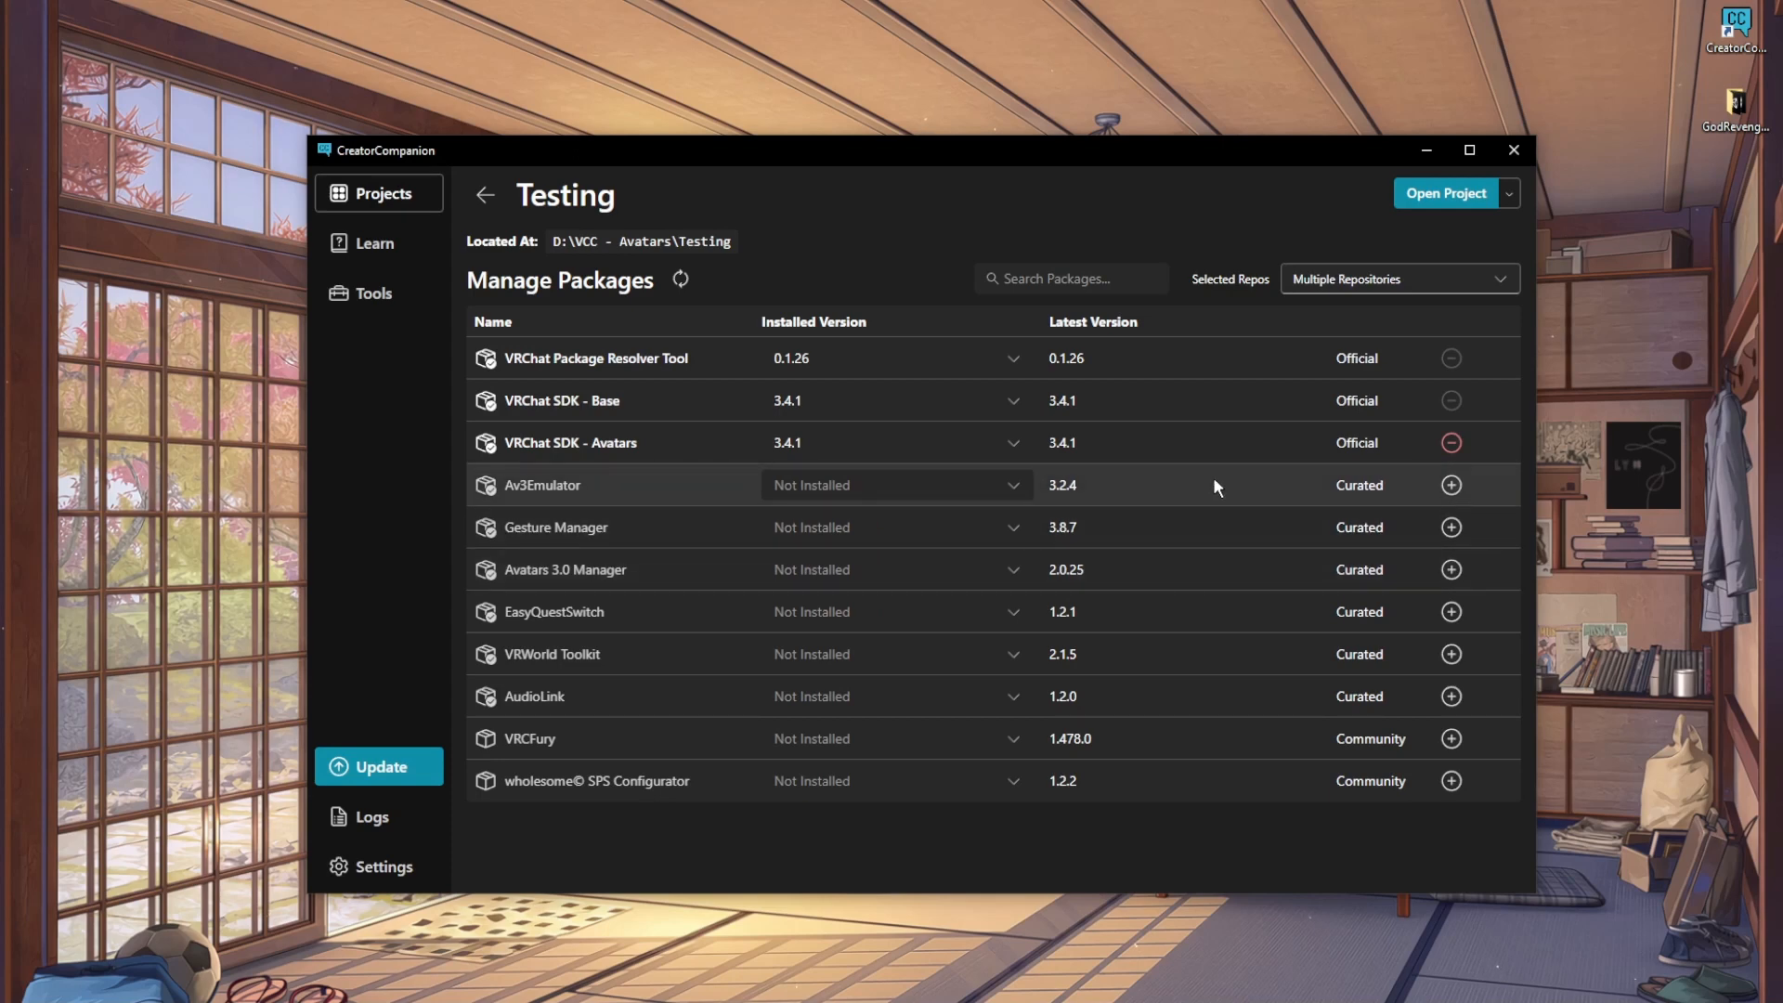
# Add the Av3Emulator, Gesture Manager and Avatars 3.0 Manager packages to the project and open it in Unity.
pyautogui.click(1451, 485)
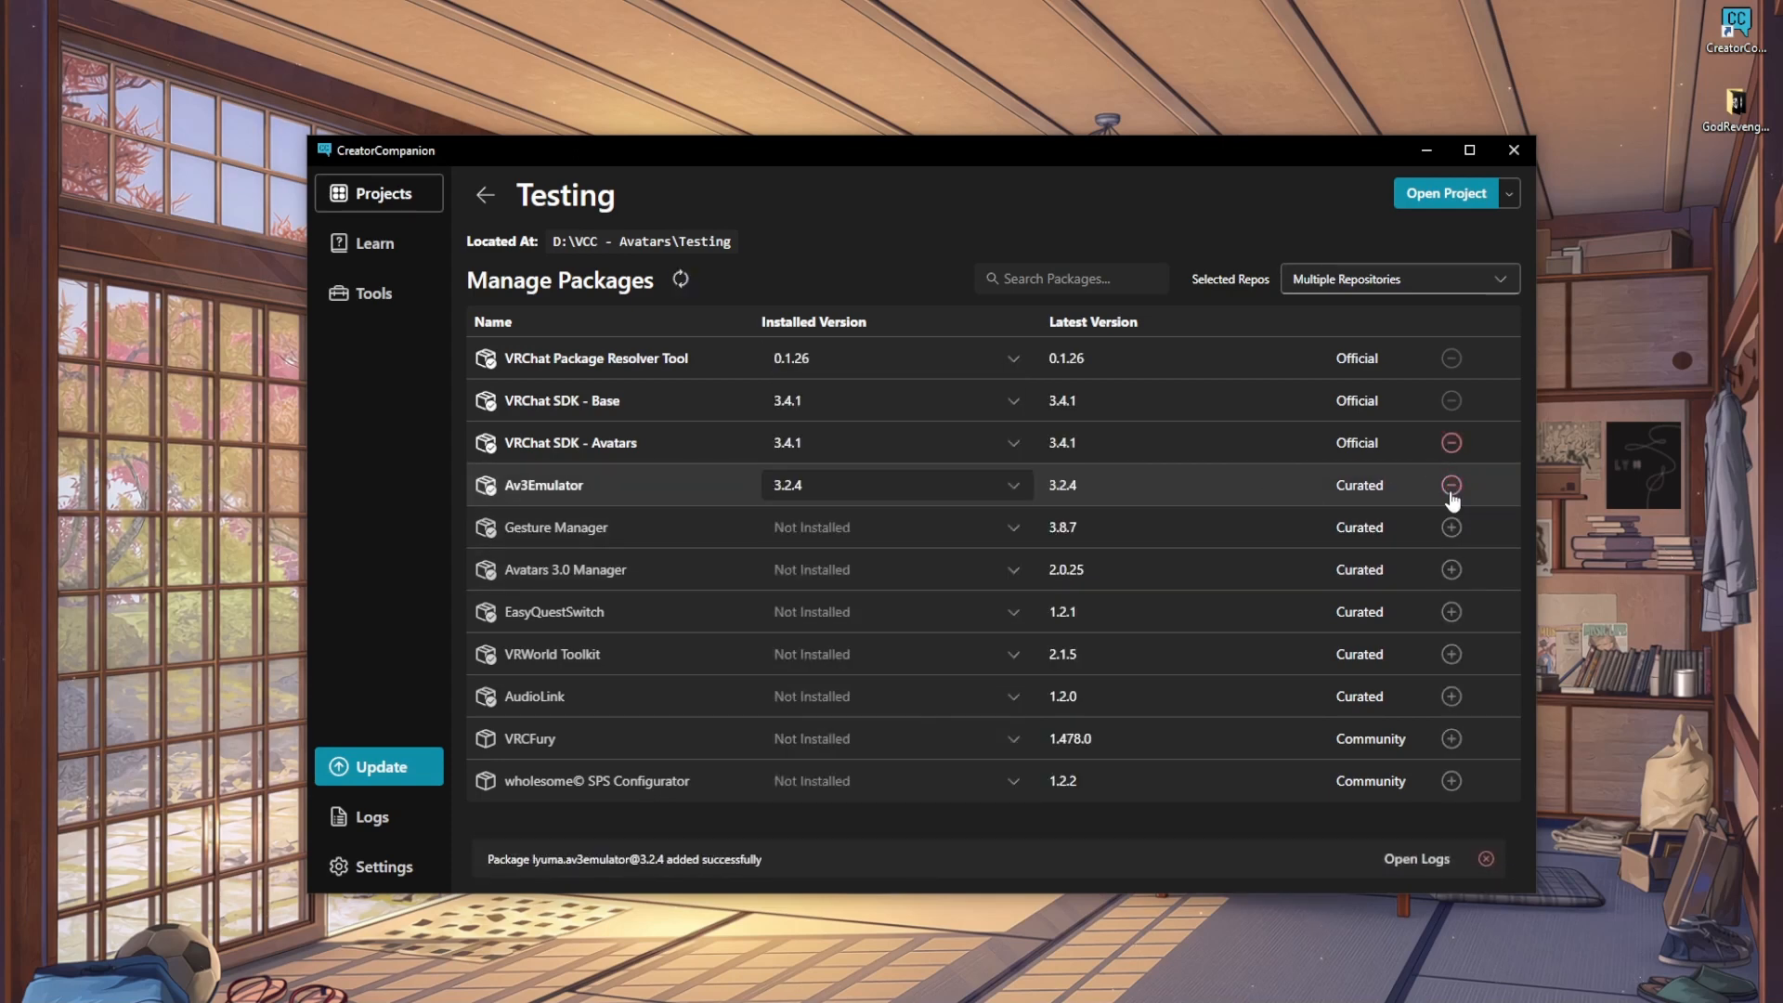
pyautogui.click(1451, 528)
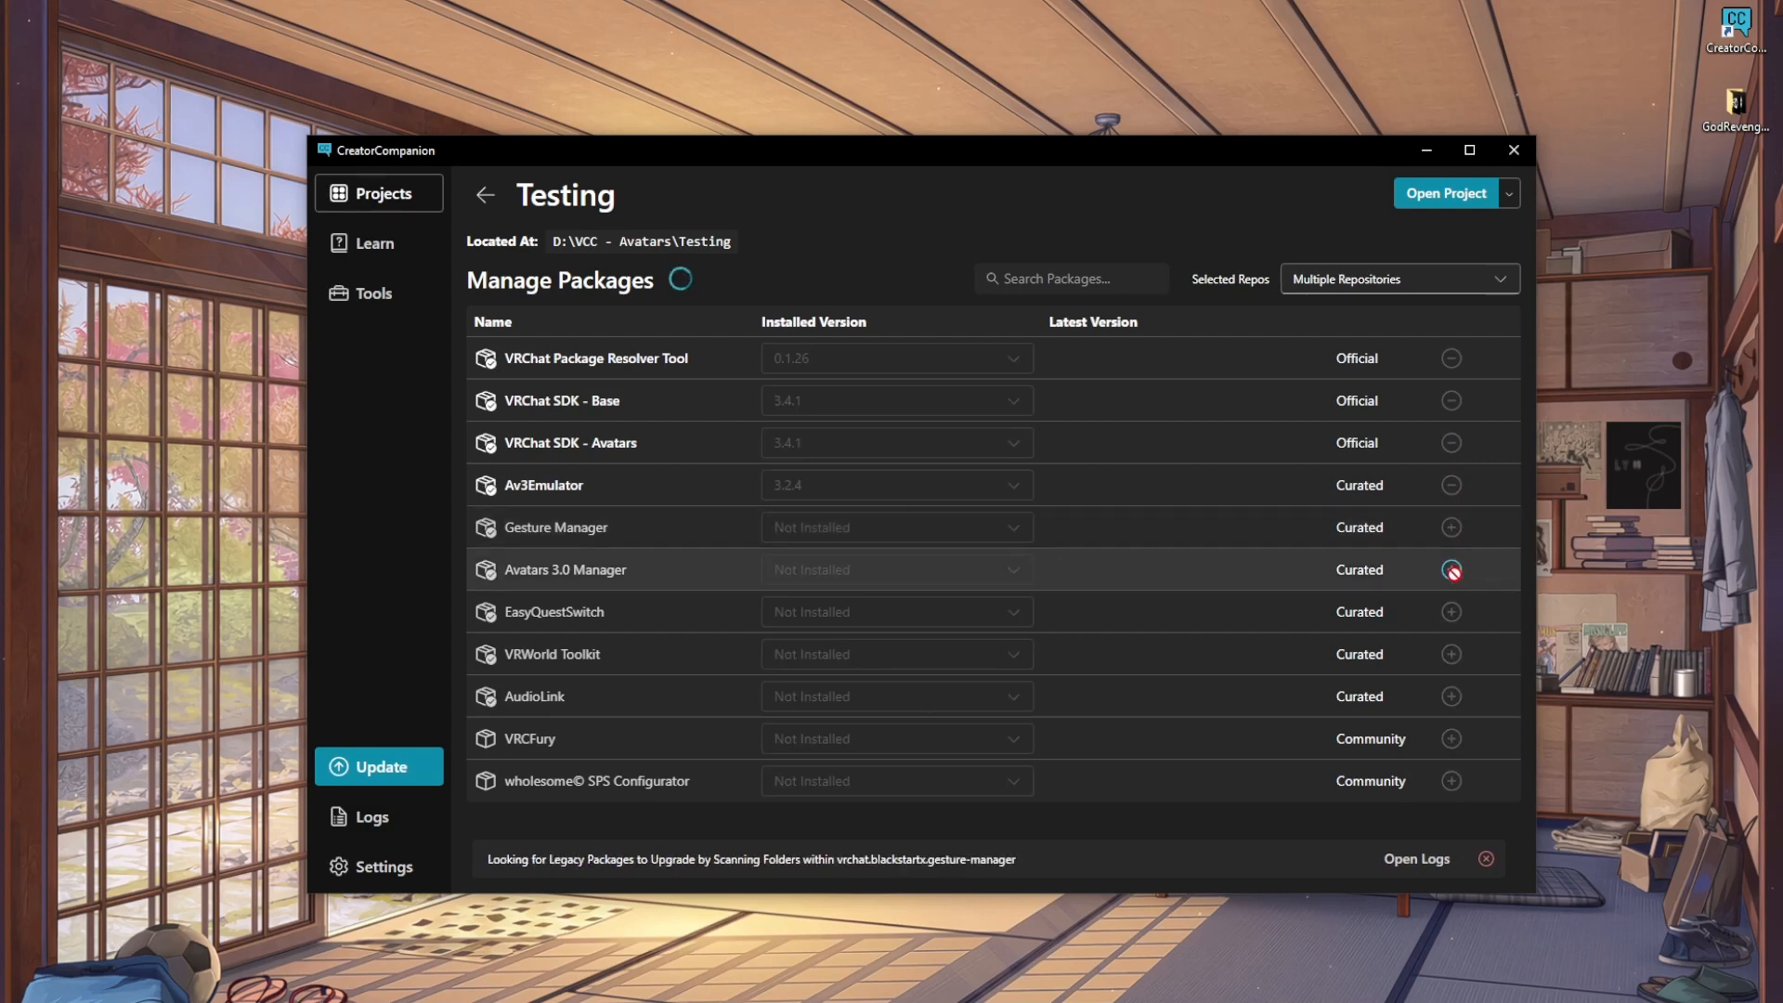
pyautogui.click(1451, 570)
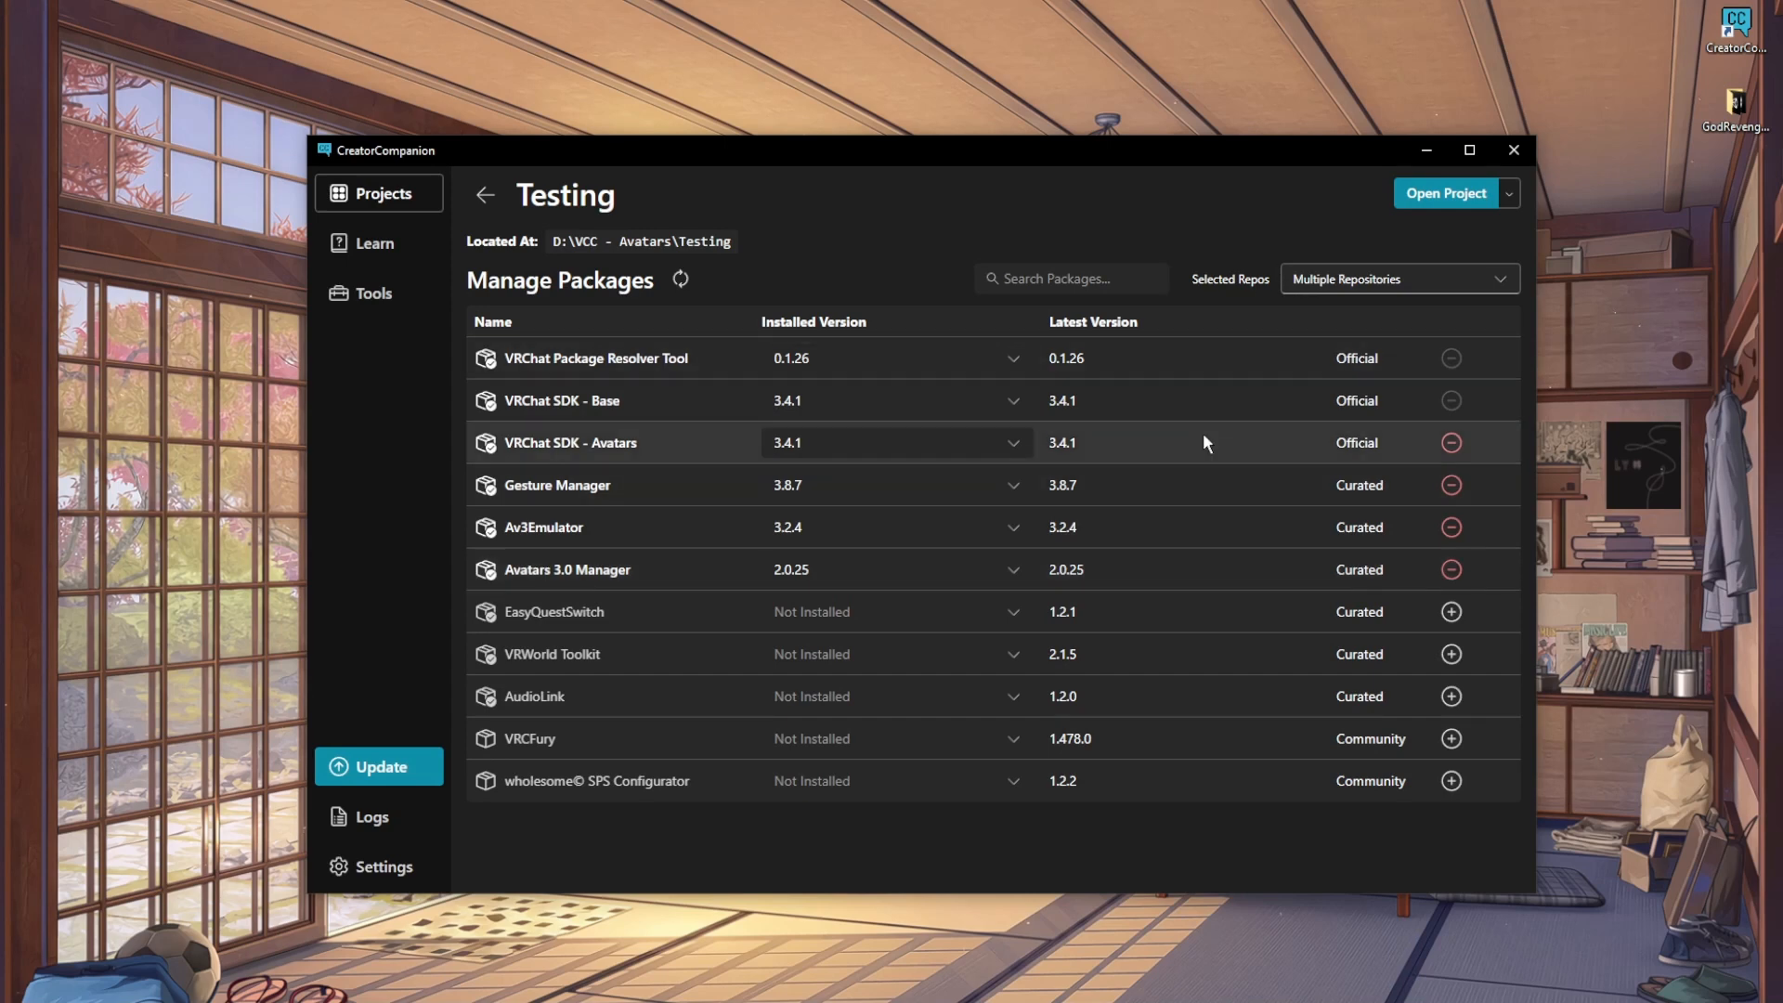
pyautogui.click(1440, 198)
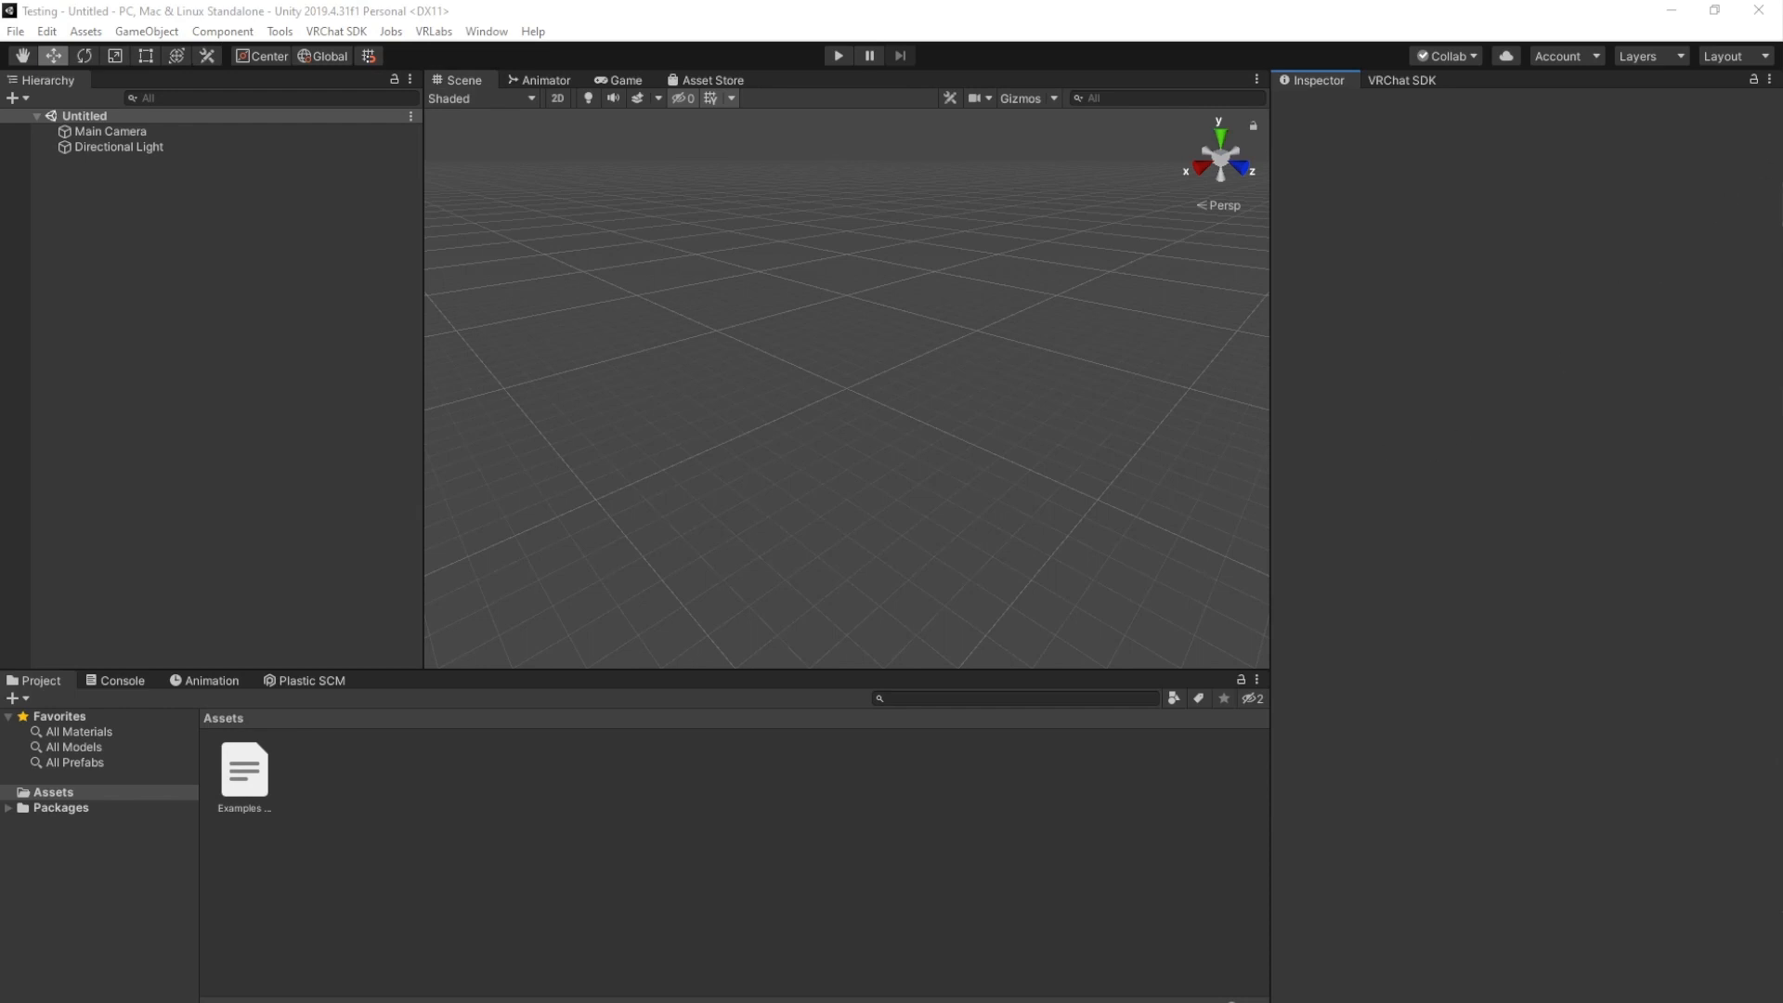
# Switch to the GodRevengerv1 folder in File Explorer and import the full poi_Toon_7.3.50_To_8.1.163 package into the project.
pyautogui.hotkey('alt', 'Tab')
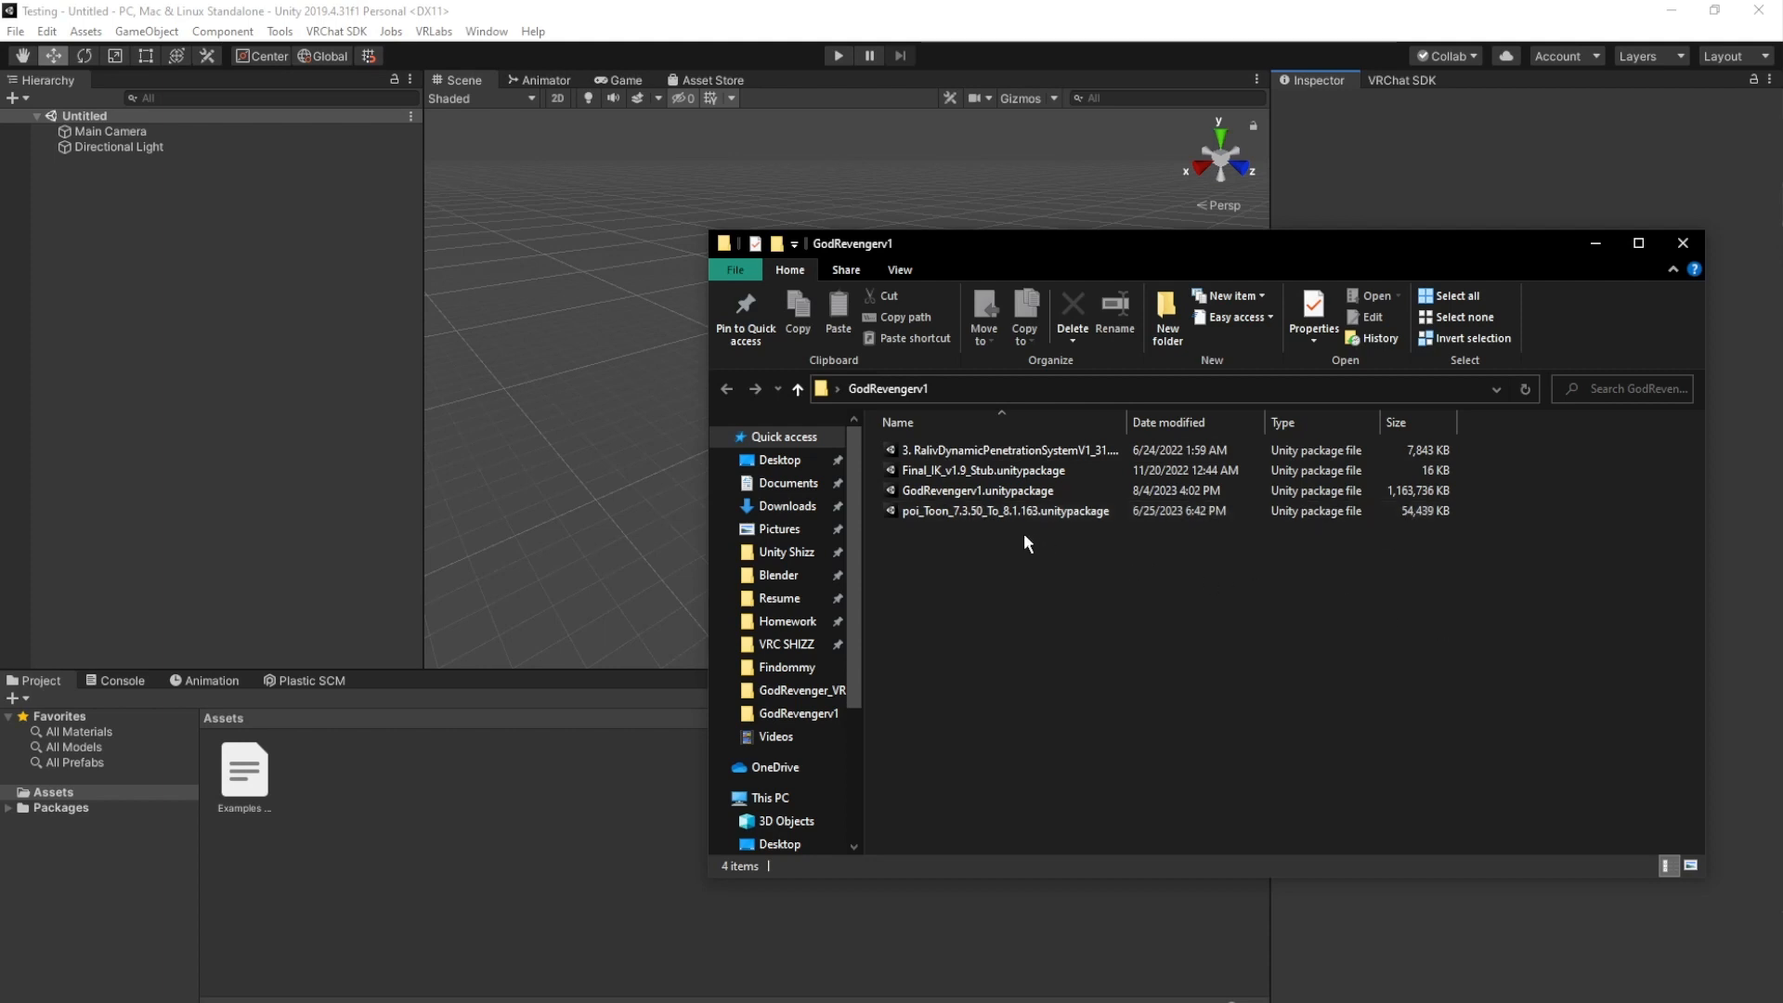
pyautogui.click(1045, 514)
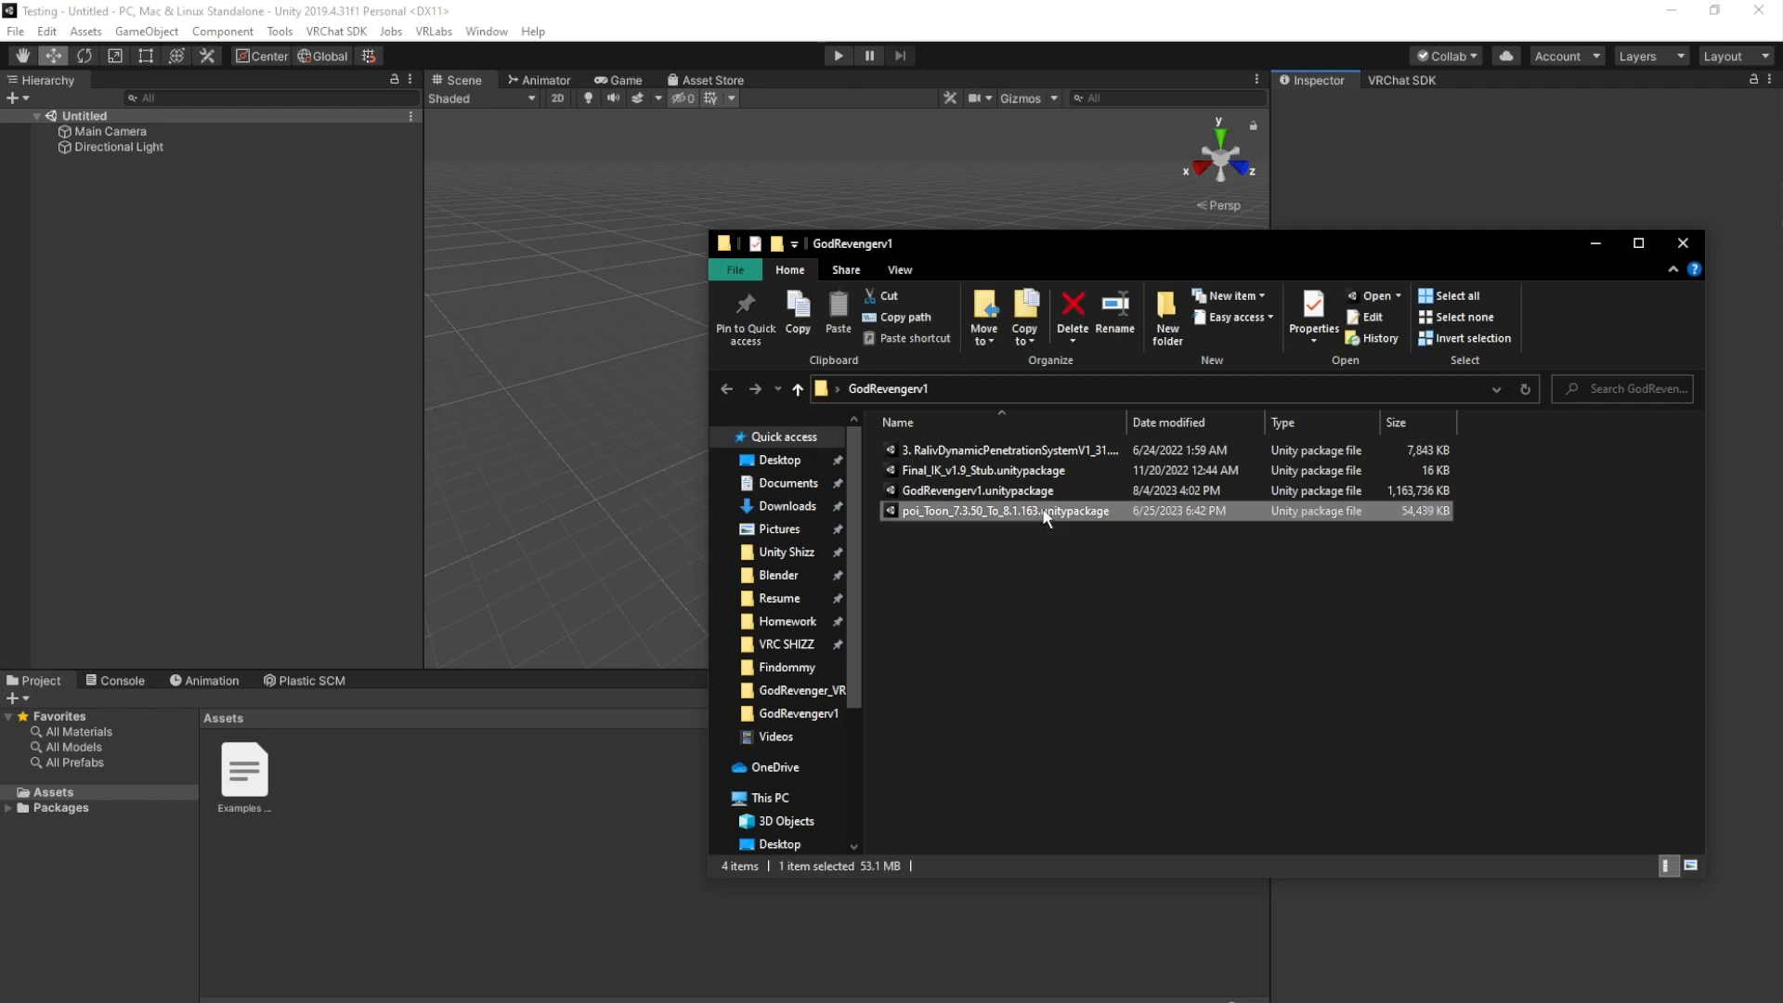
pyautogui.doubleClick(1159, 514)
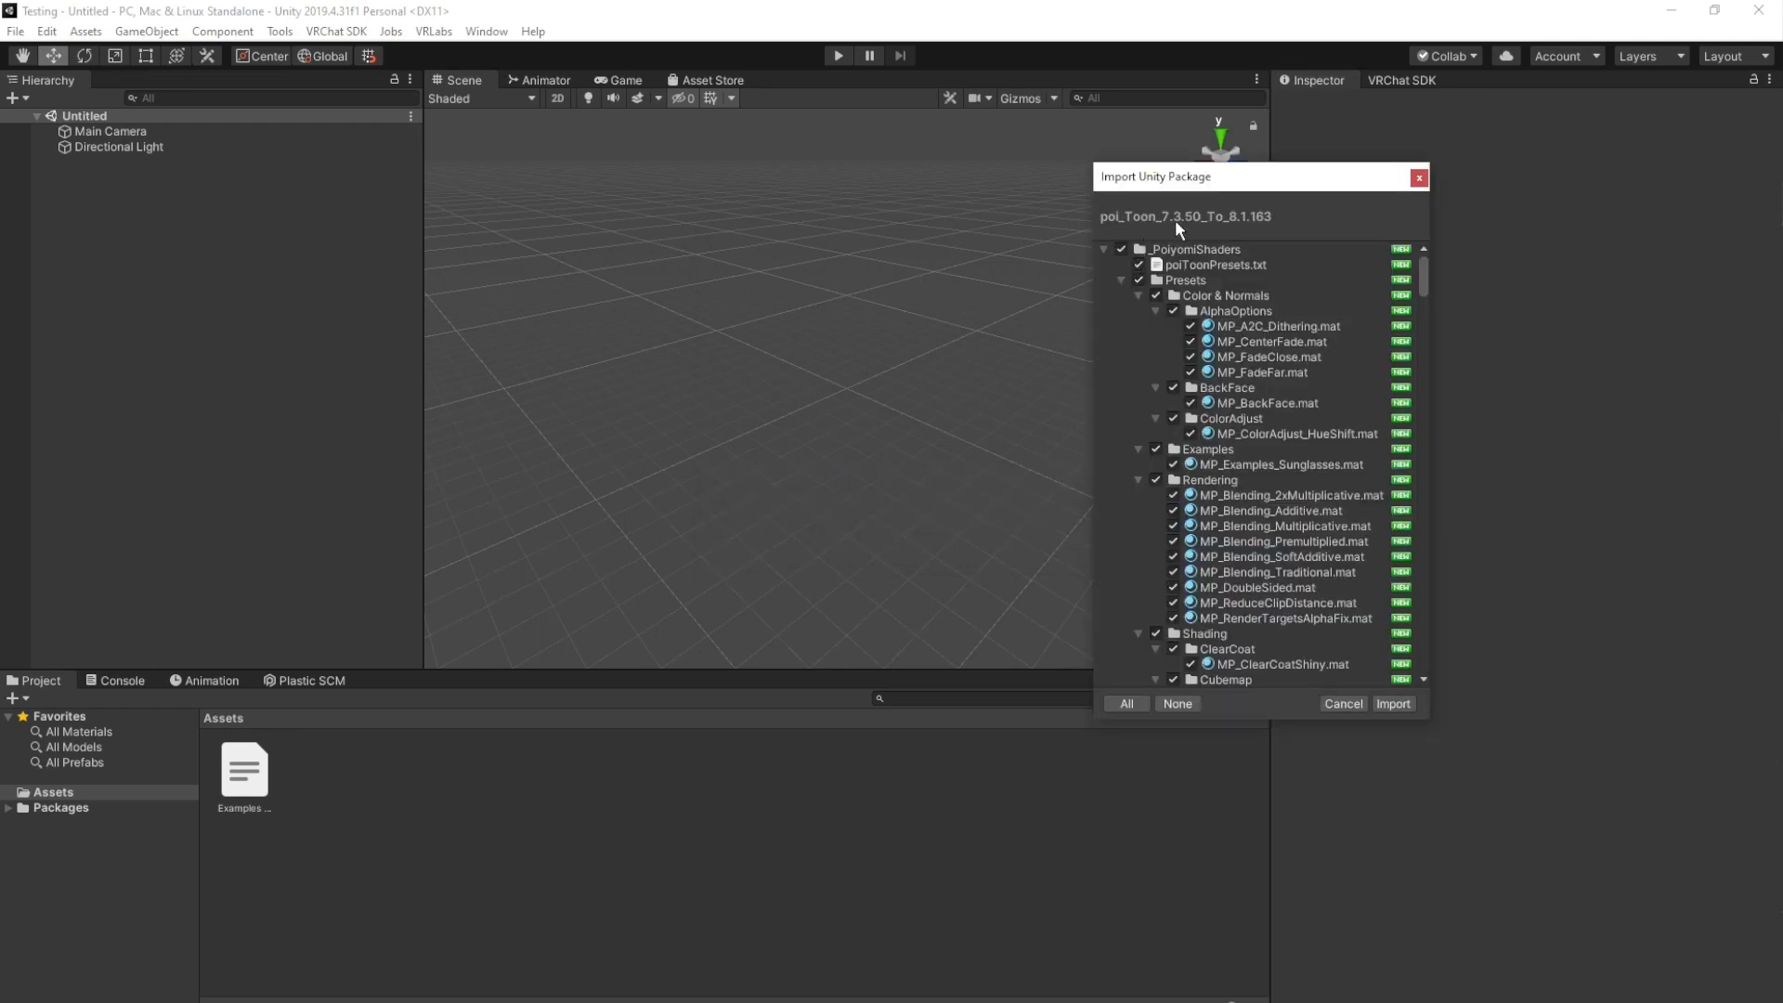
pyautogui.click(1393, 704)
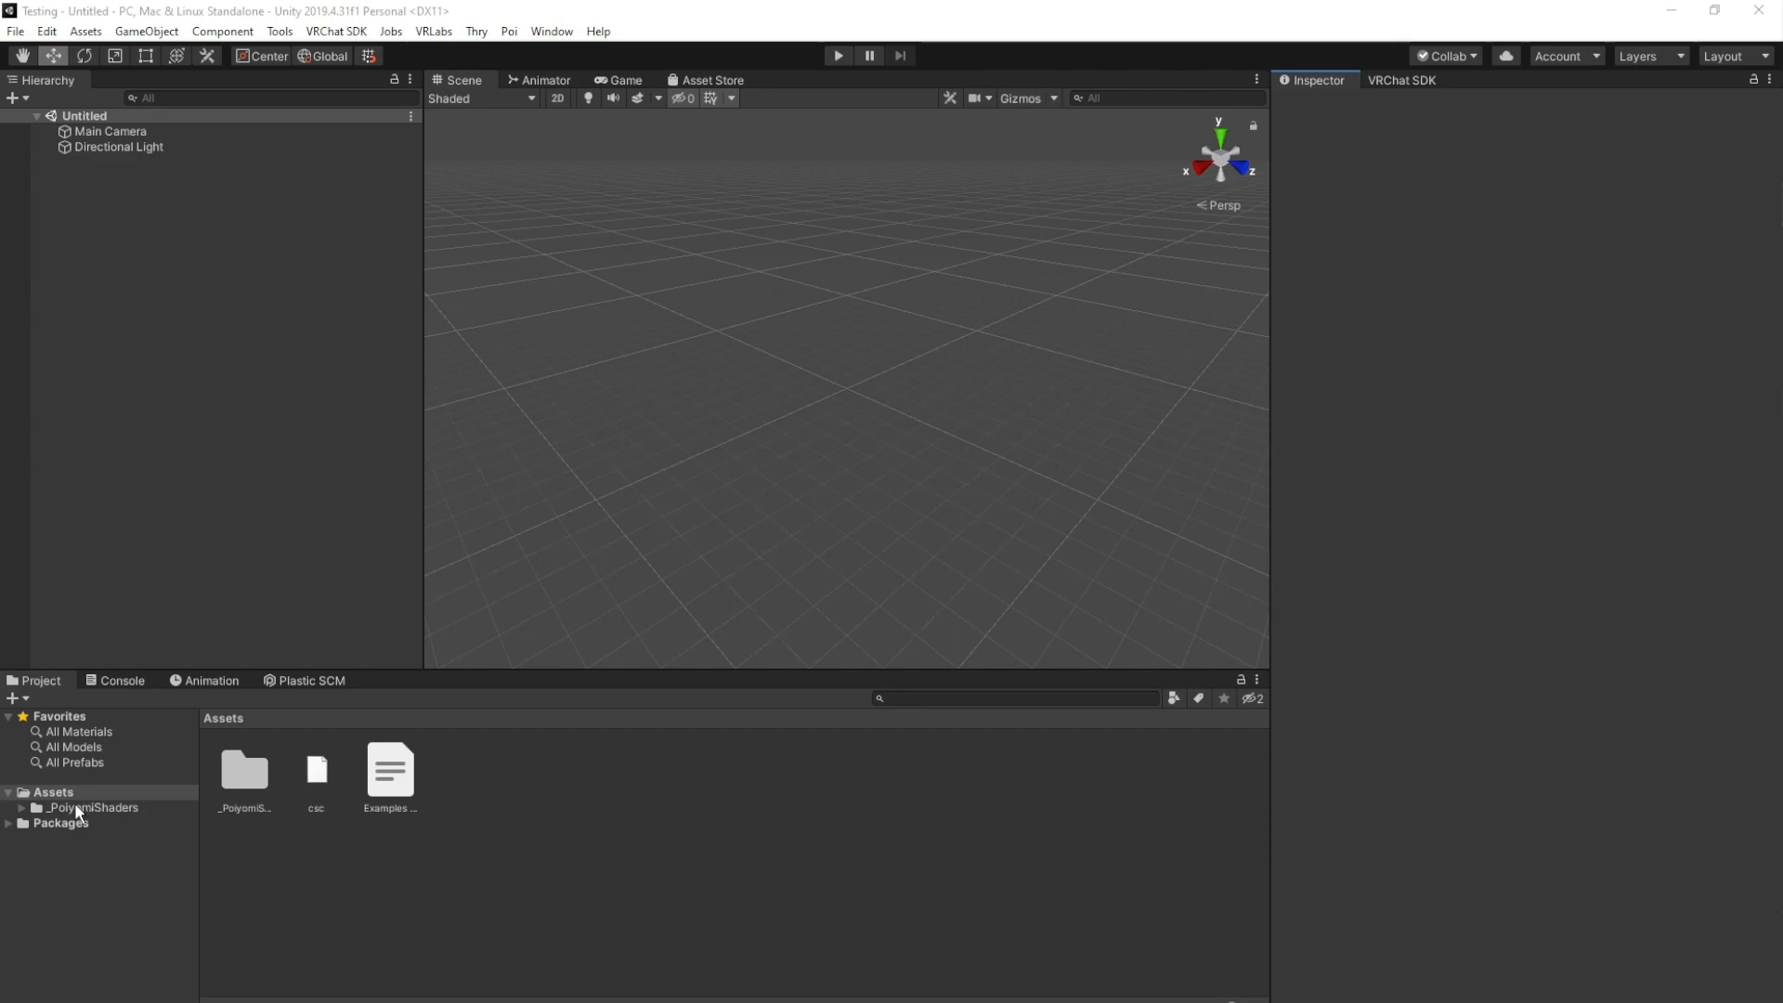
# Import the RalivDynamicPenetrationSystem, Final_IK_v1.9_Stub and GodRevengerv1 packages from the GodRevengerv1 folder.
pyautogui.moveTo(1782, 209); pyautogui.dragTo(1207, 243)
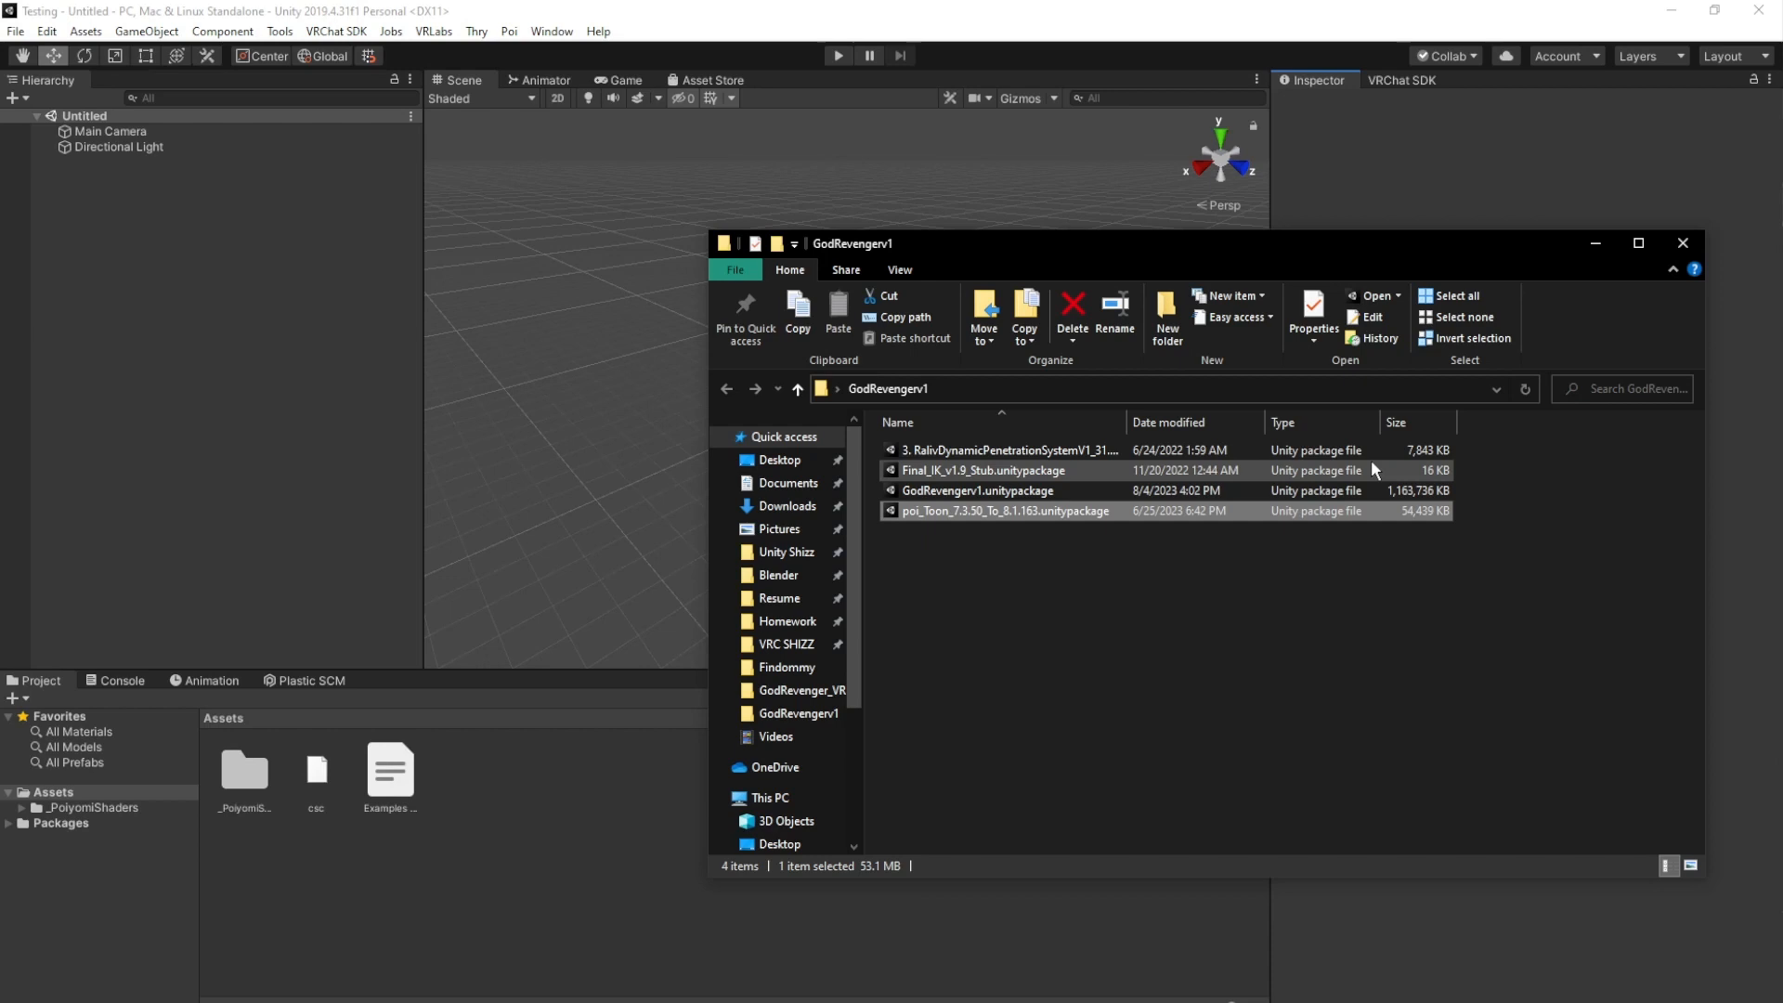
pyautogui.moveTo(1478, 450); pyautogui.dragTo(1422, 478)
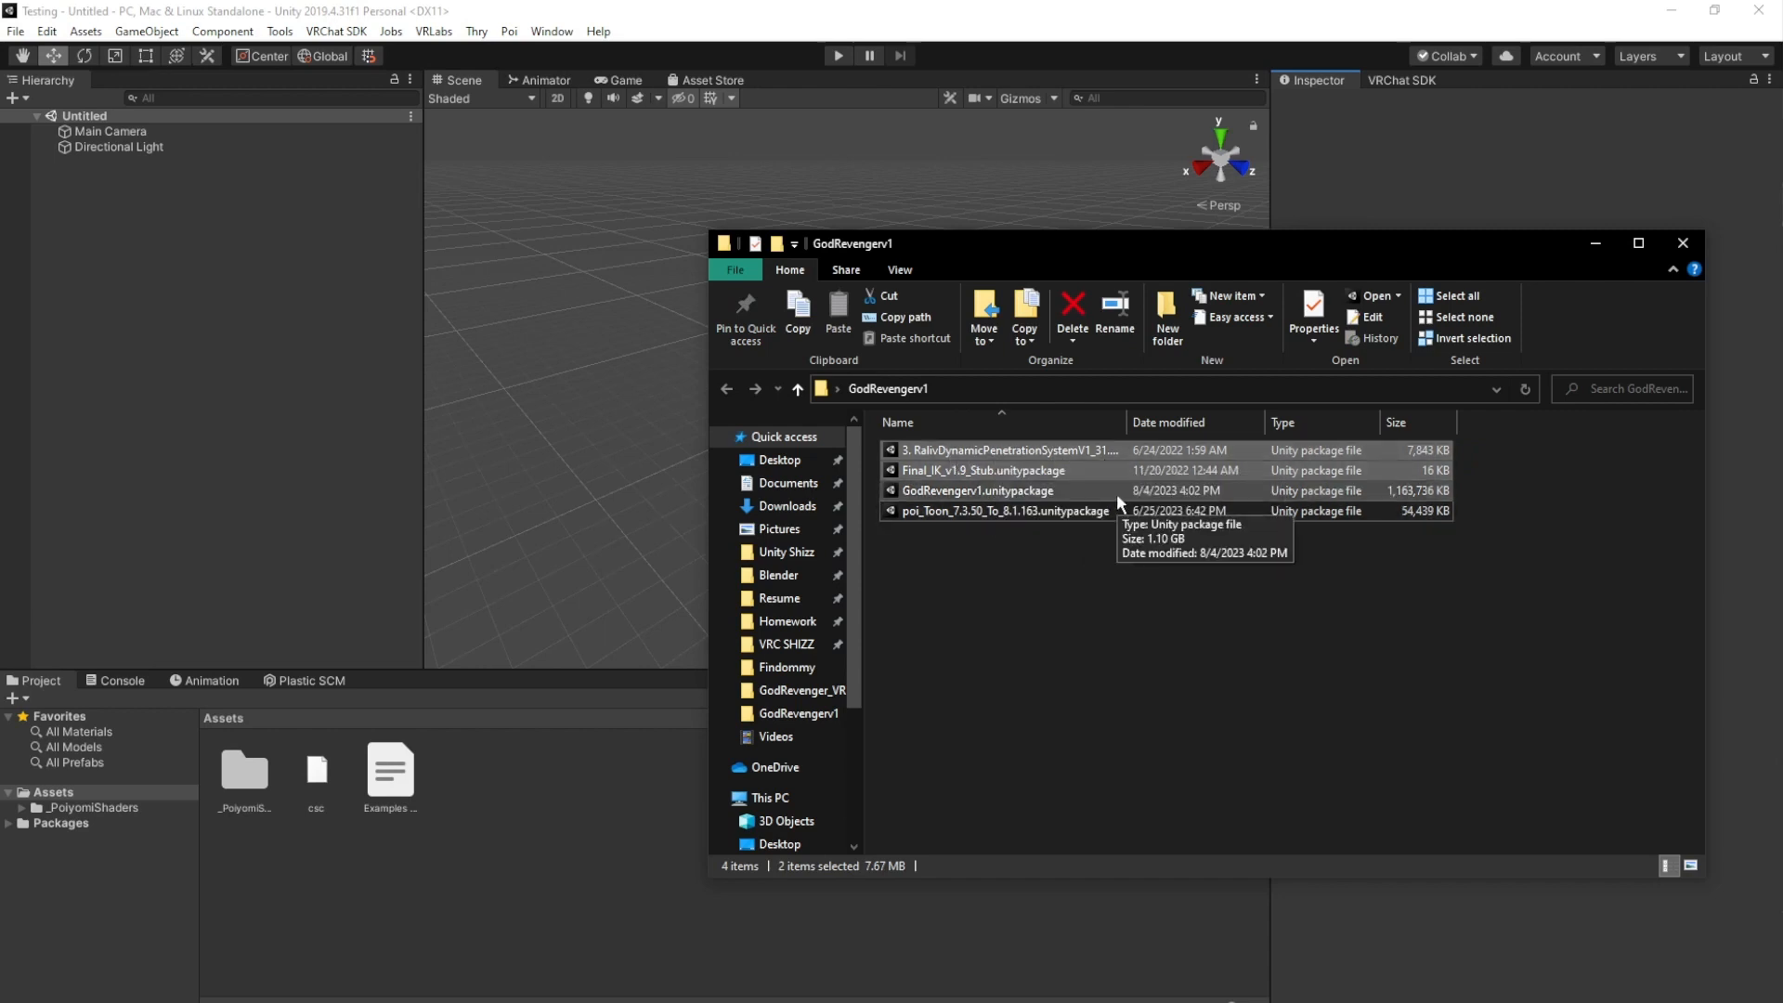
pyautogui.click(1161, 493)
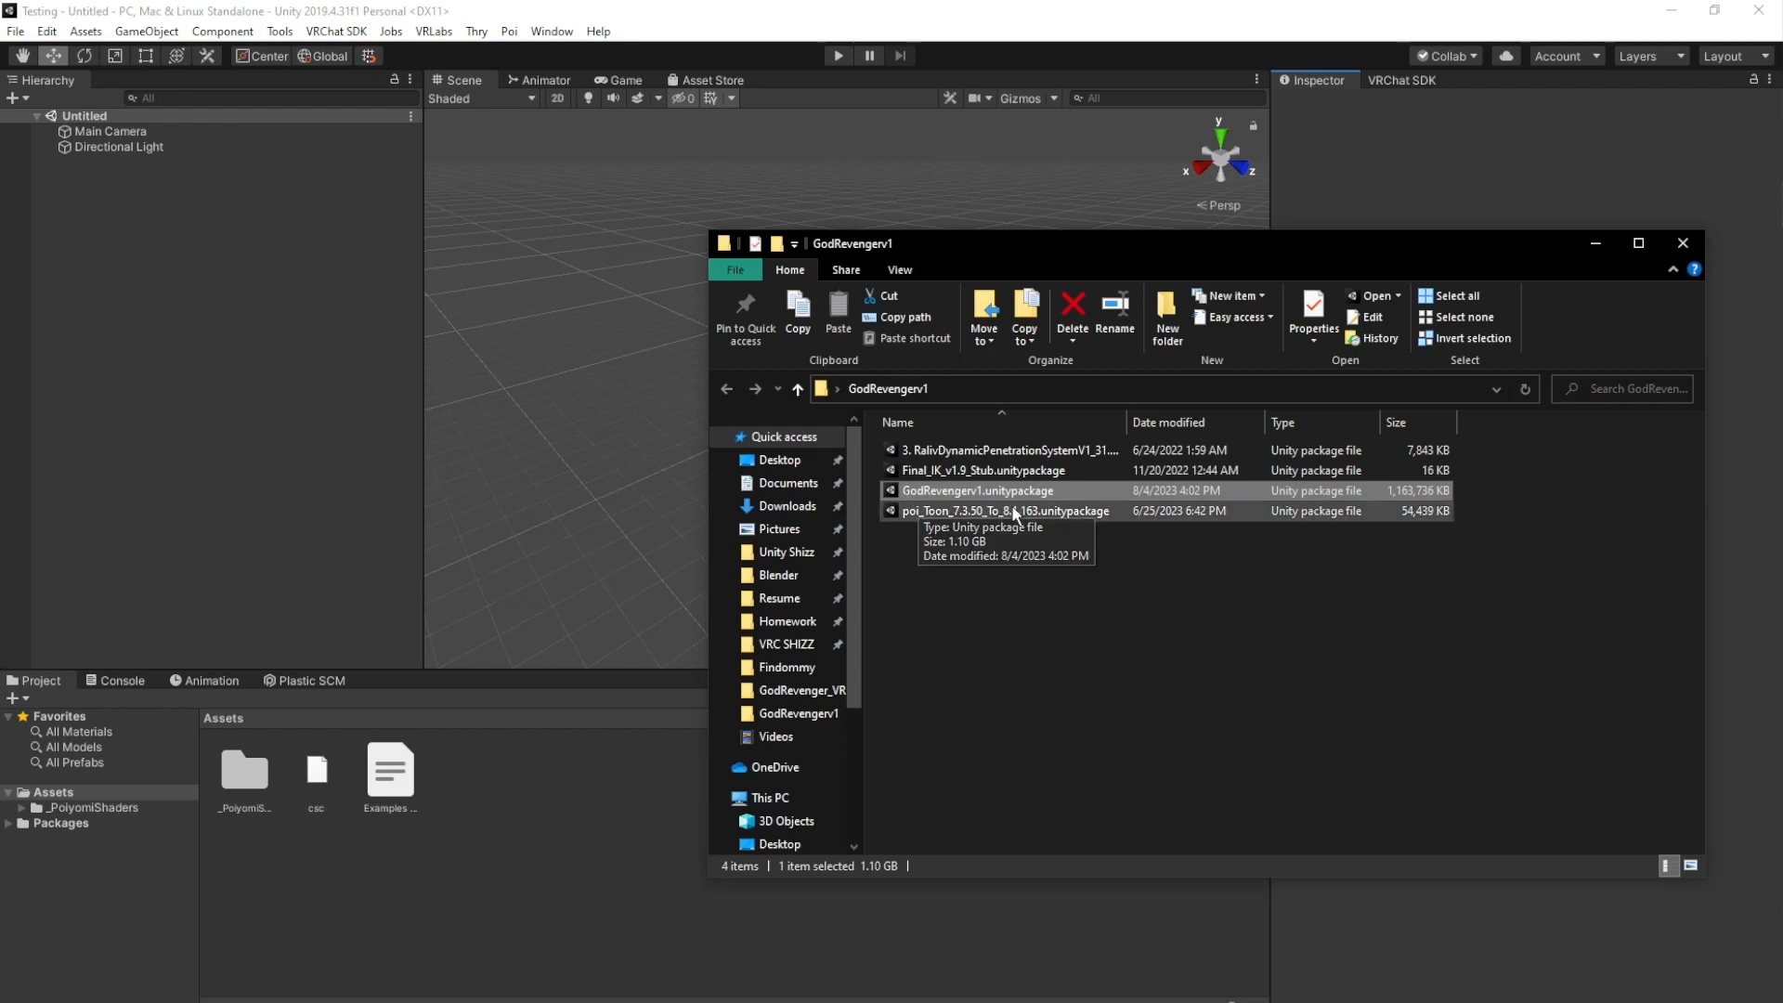
pyautogui.click(1337, 472)
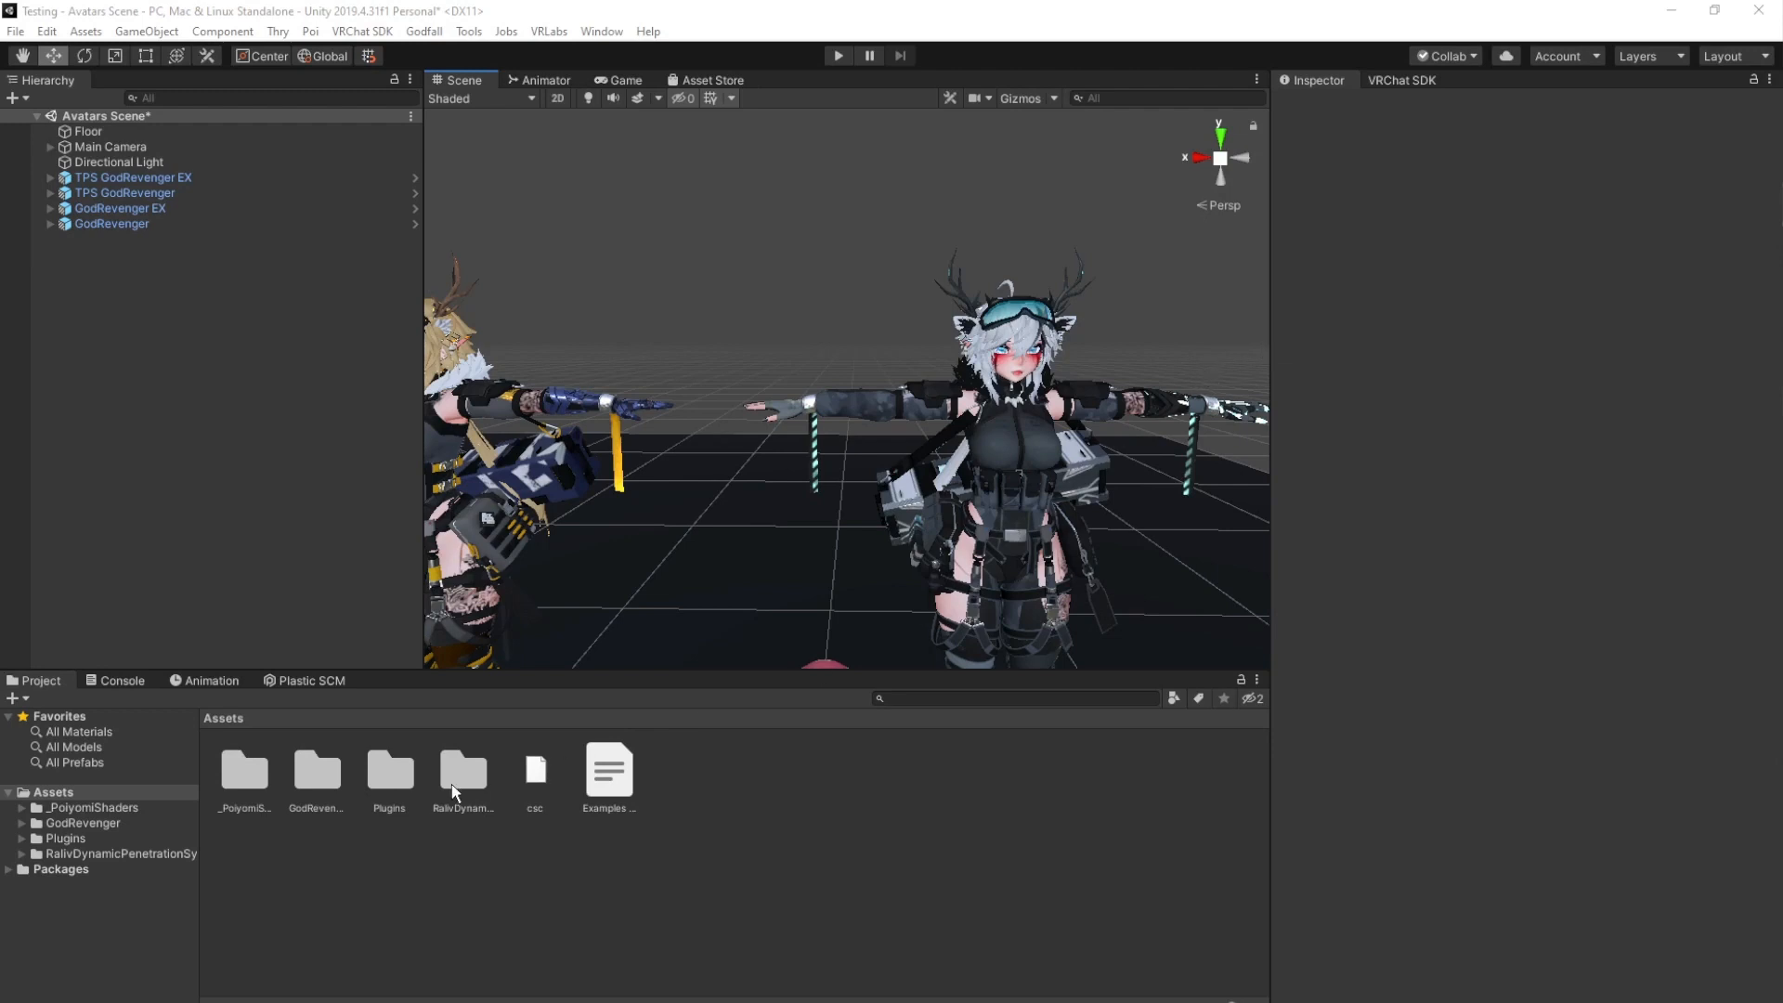
# Show the GodRevenger asset folder containing the Avatars Scene and inspect the white-haired avatar up close.
pyautogui.click(82, 828)
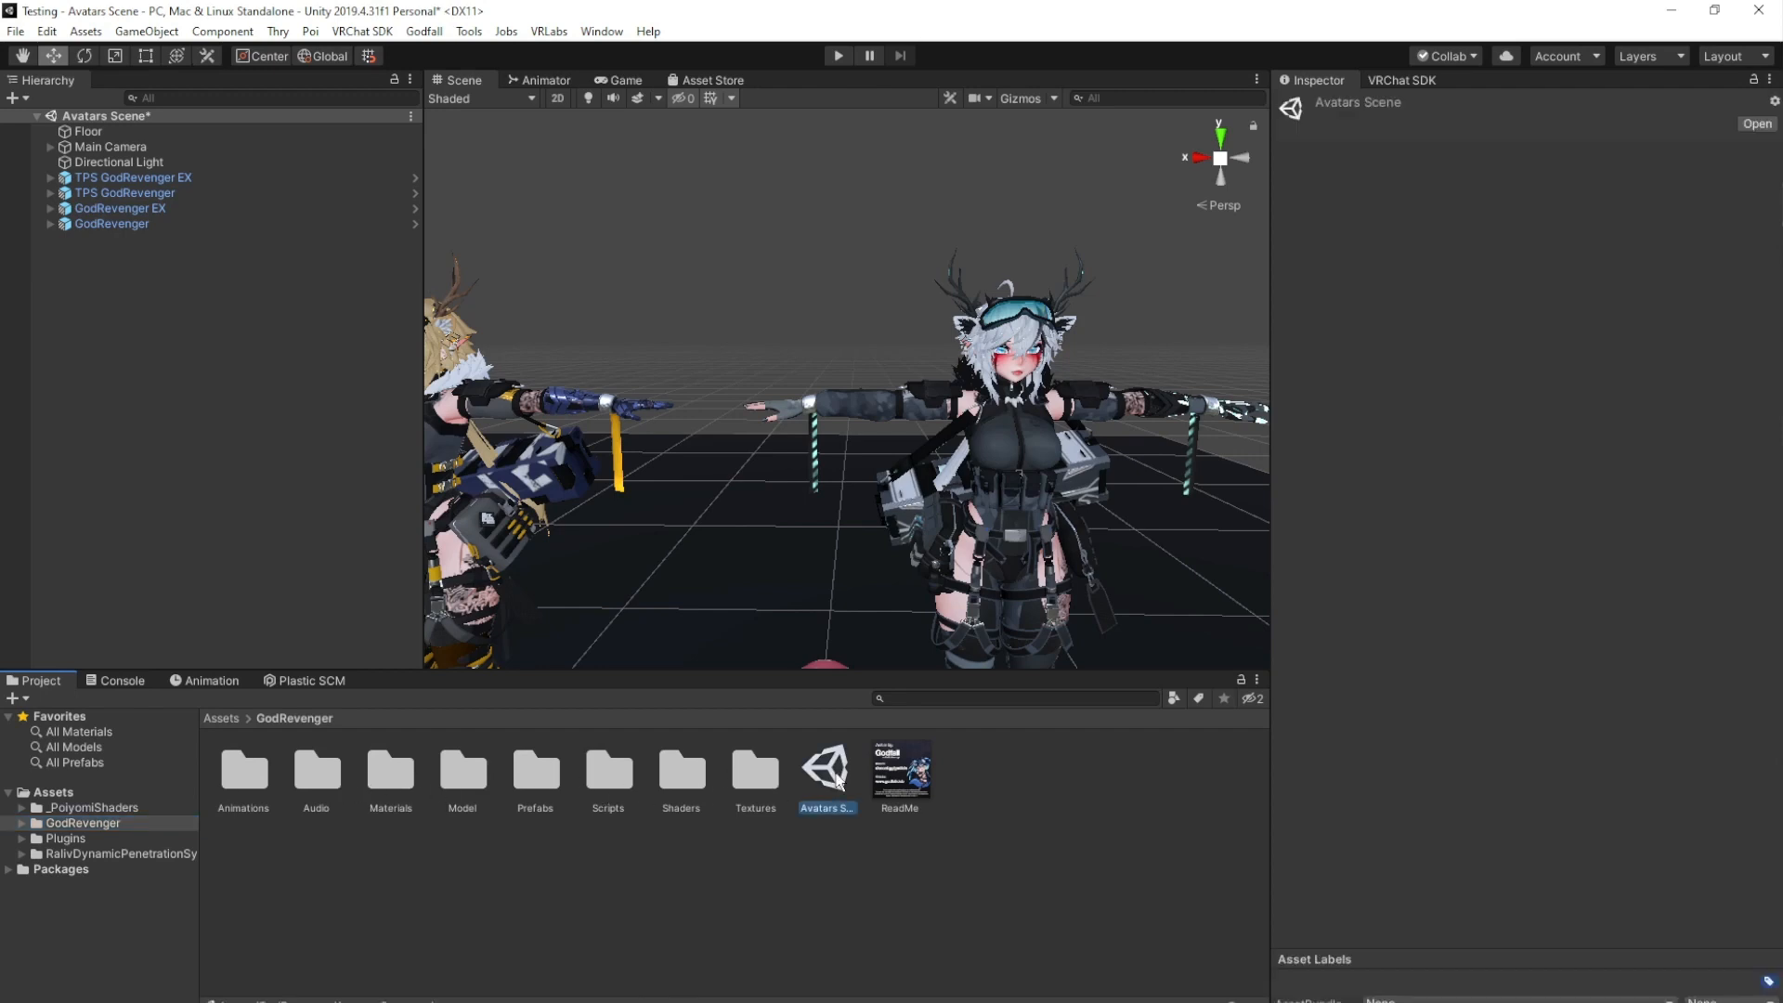
pyautogui.moveTo(1151, 452)
pyautogui.mouseDown(button='right')
pyautogui.moveTo(1119, 464)
pyautogui.moveTo(1116, 430)
pyautogui.moveTo(1132, 444)
pyautogui.mouseUp(button='right')
pyautogui.press('w')
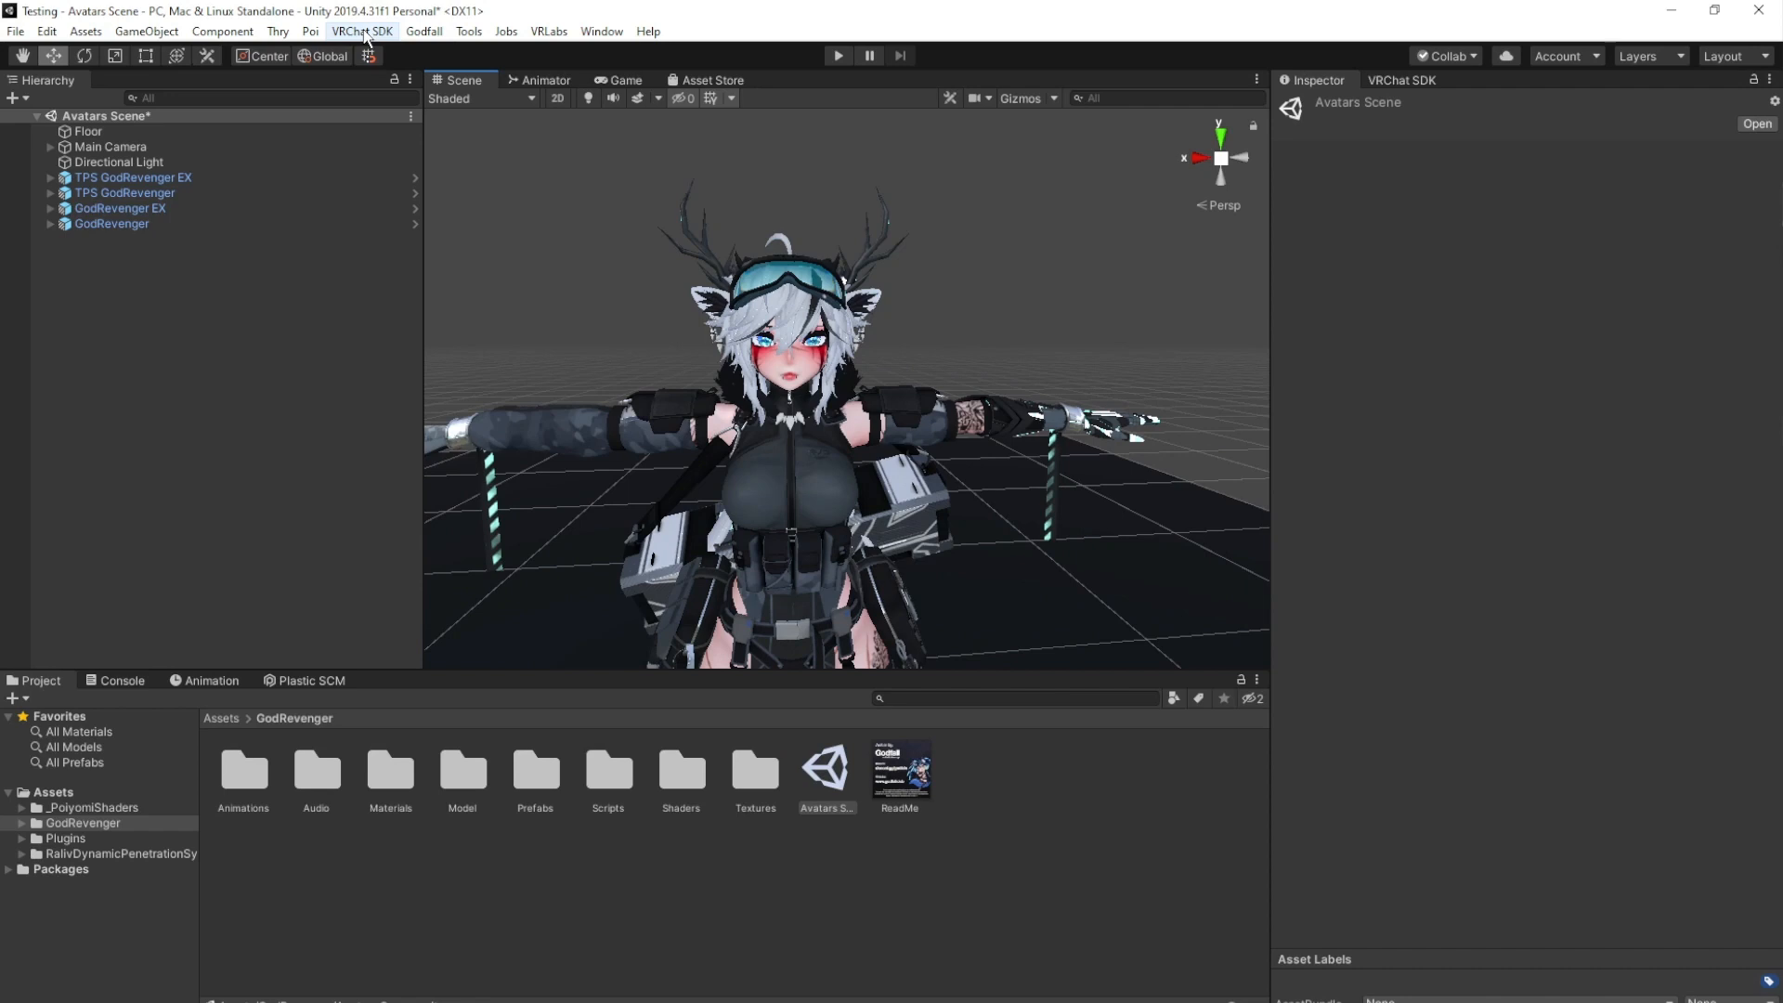
# Save the Avatars Scene and show the VRChat SDK control panel.
pyautogui.click(363, 32)
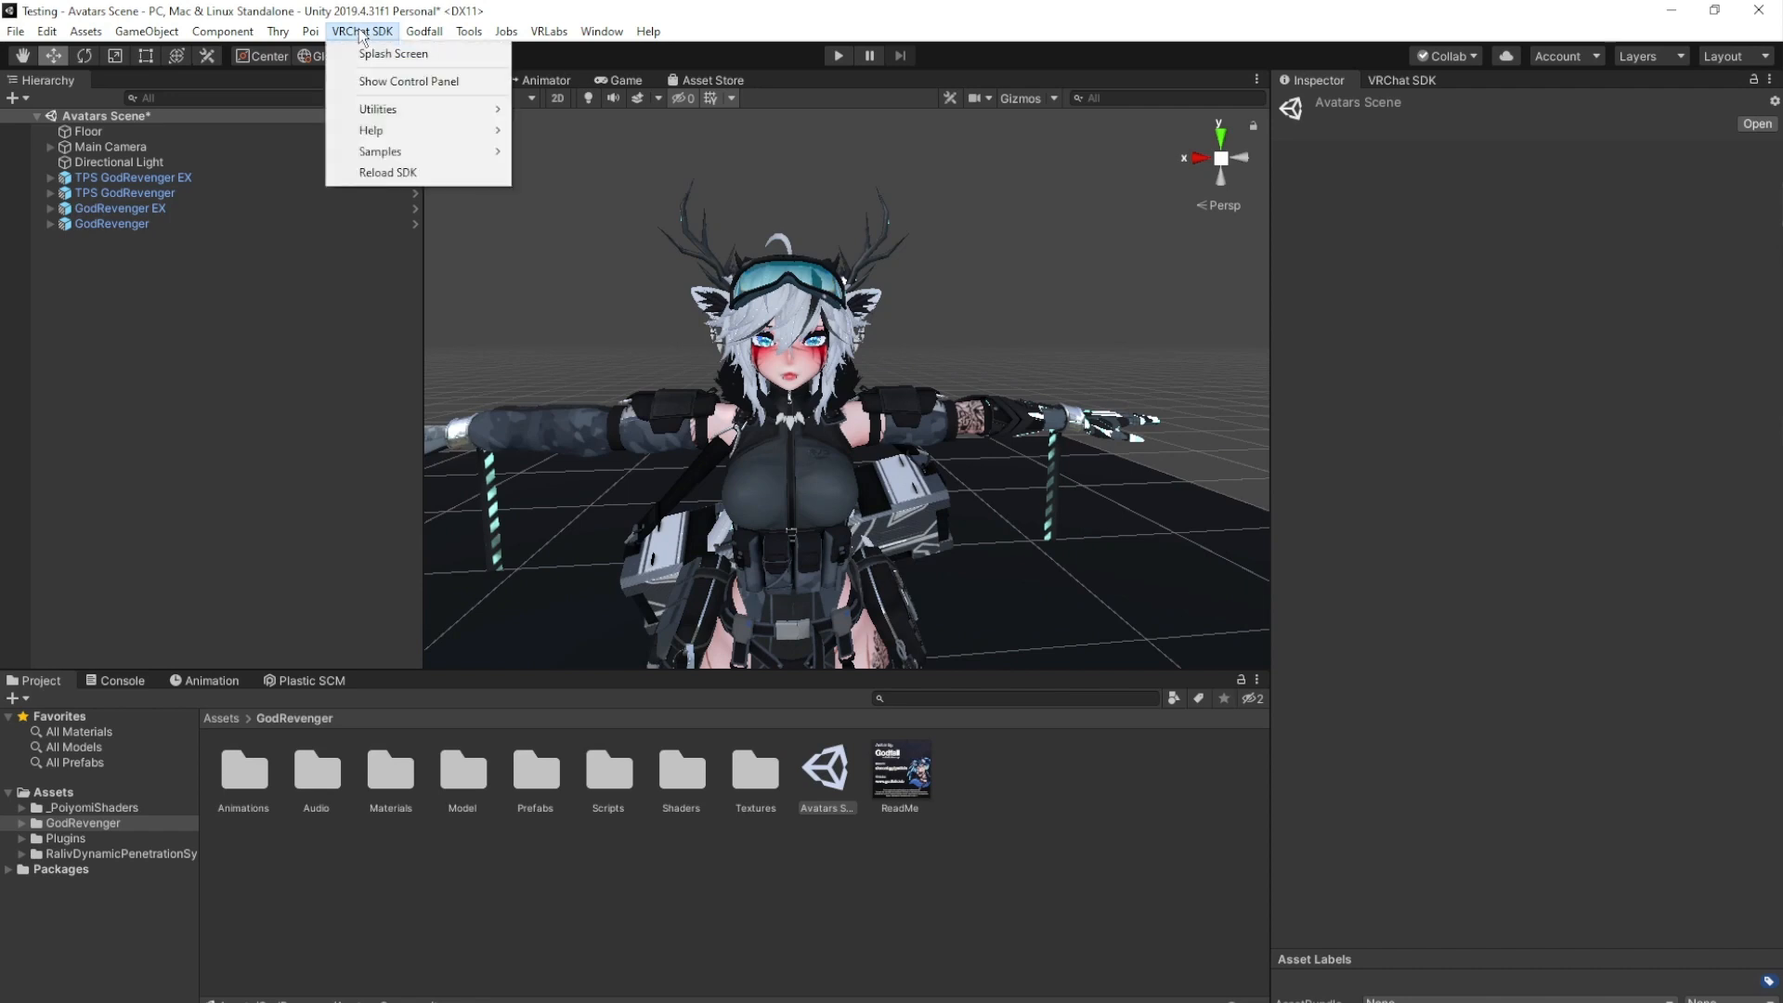
pyautogui.click(397, 89)
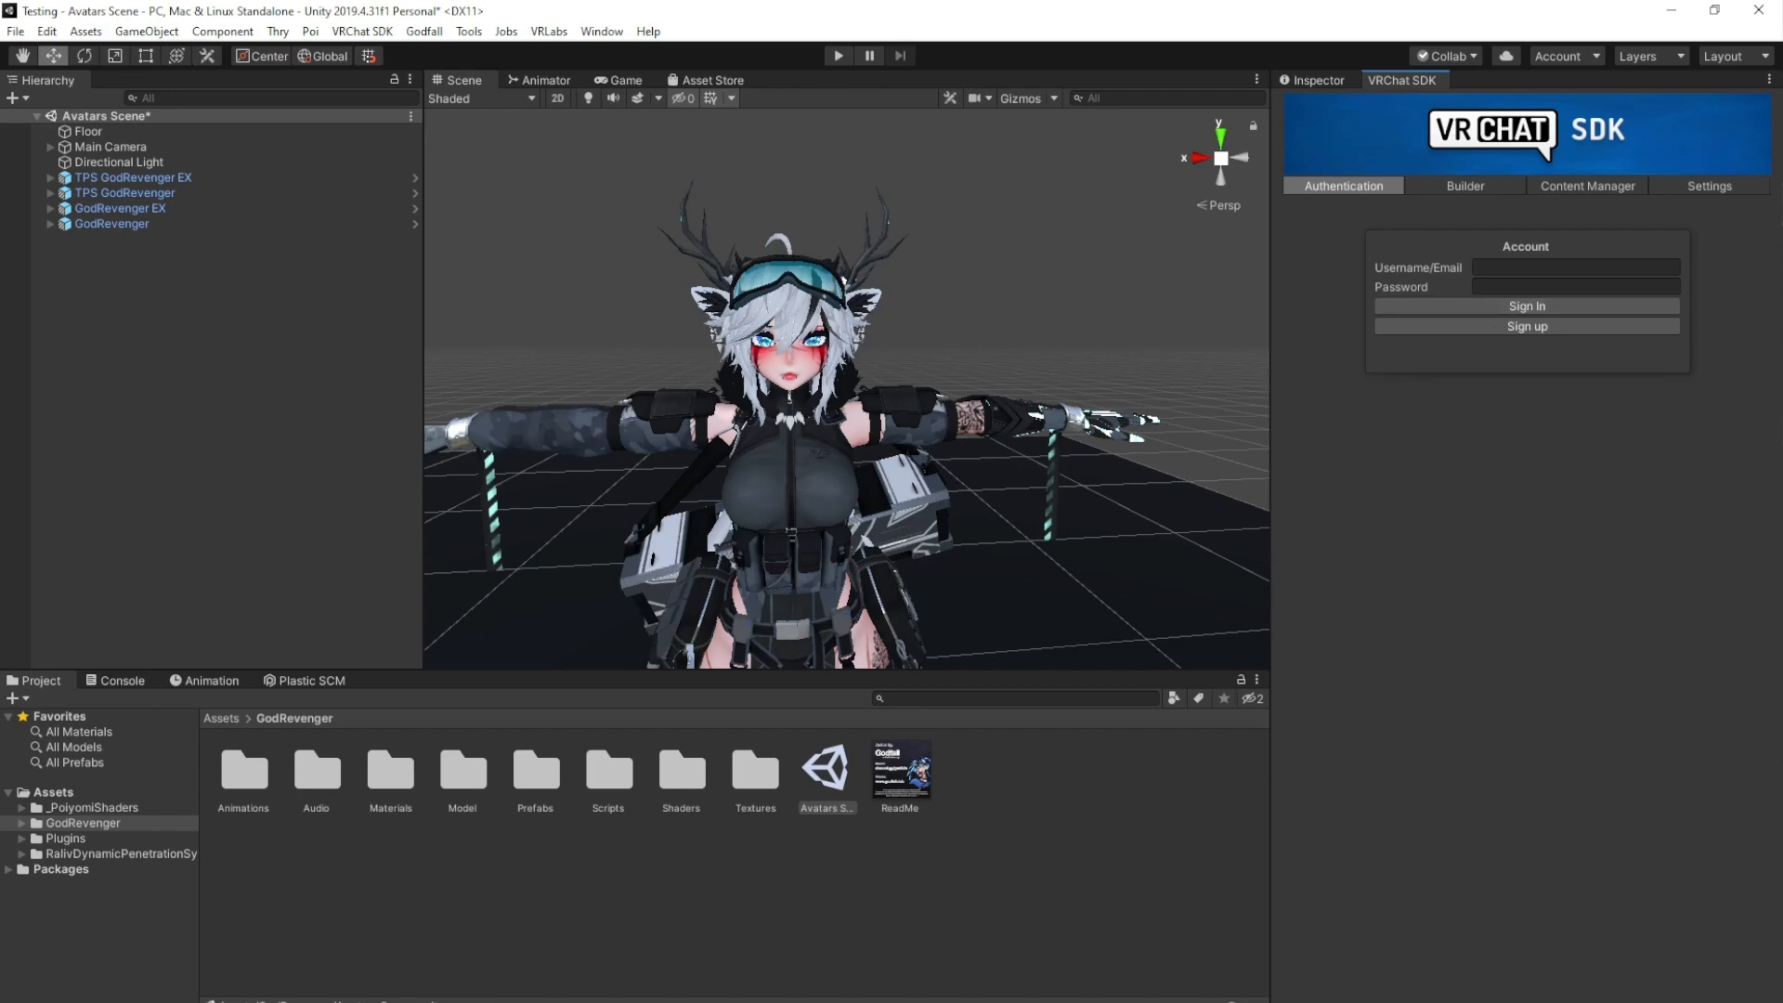
pyautogui.hotkey('ctrl', 's')
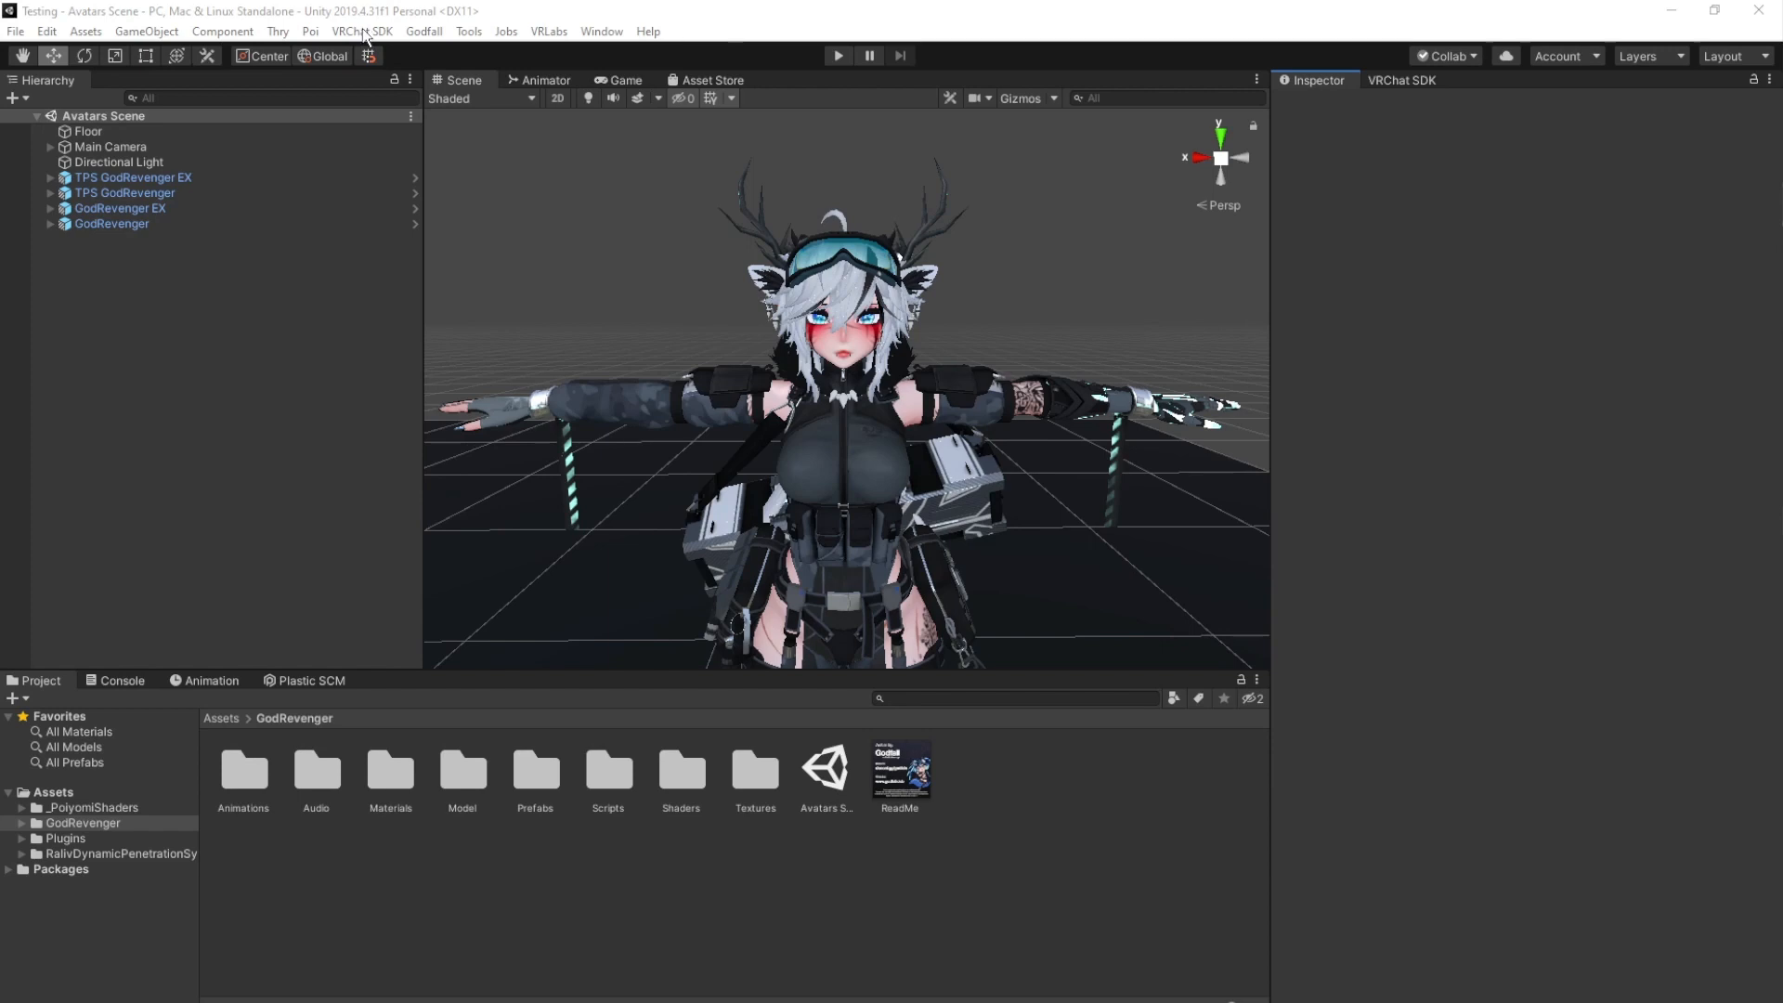
pyautogui.click(365, 33)
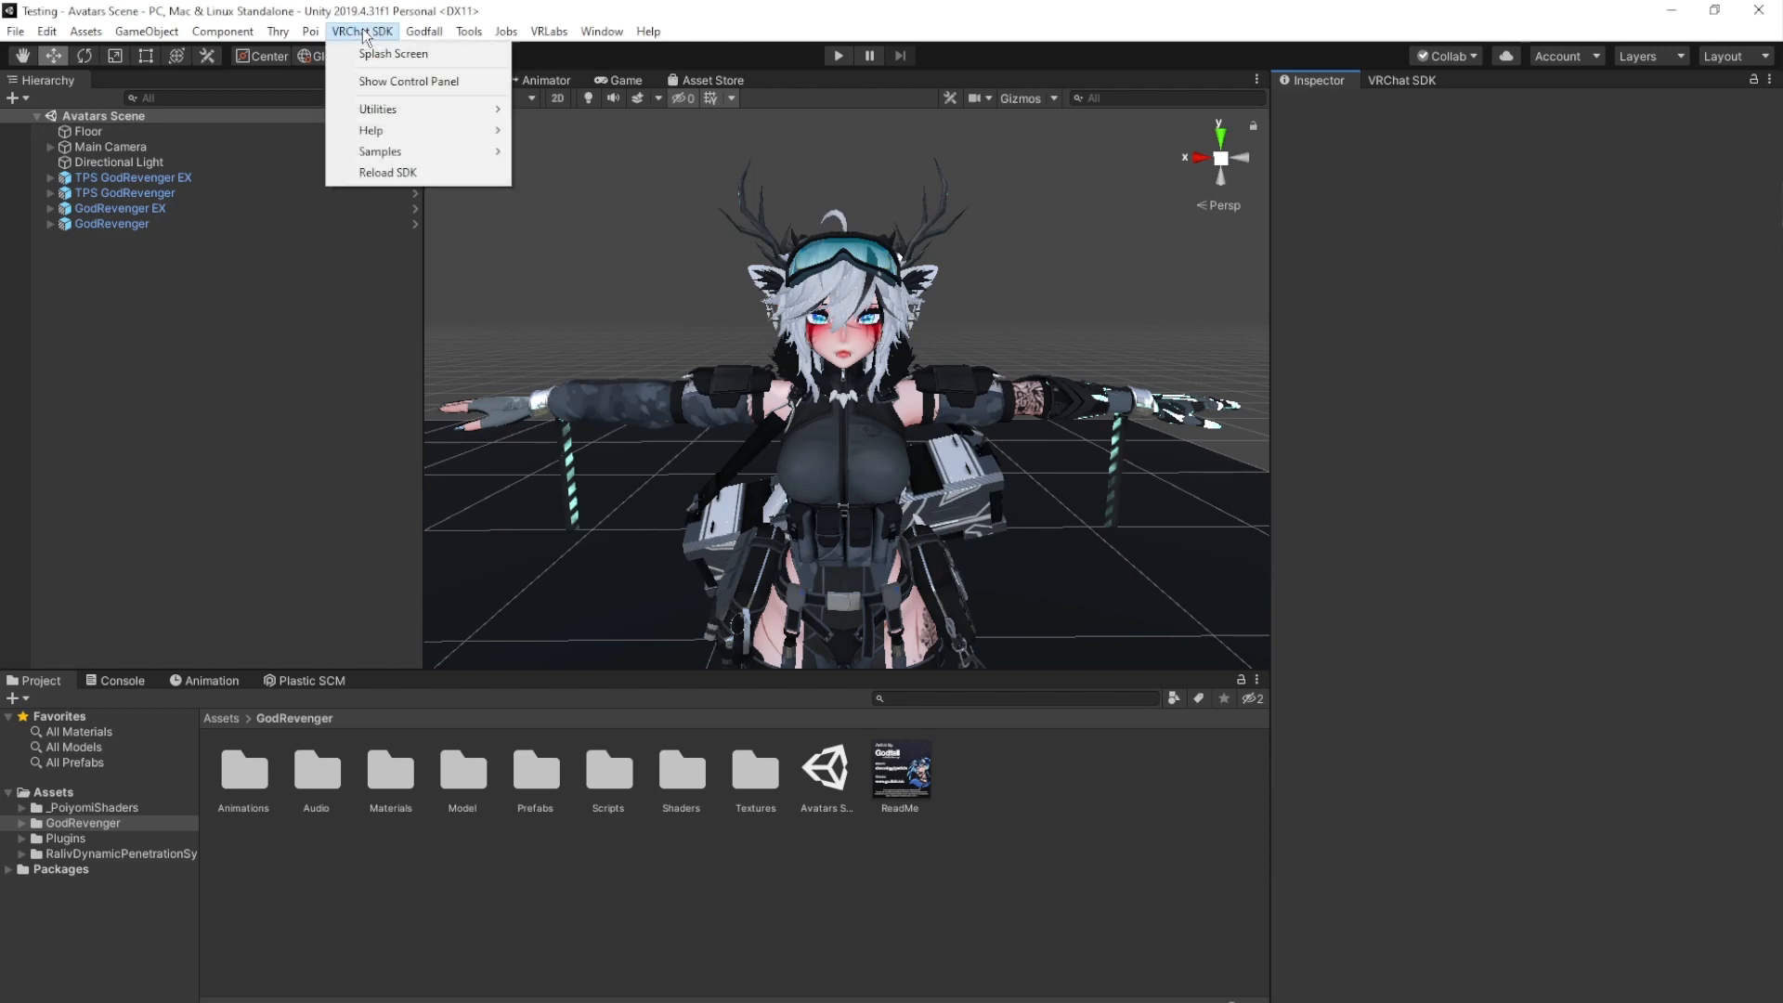
pyautogui.click(384, 84)
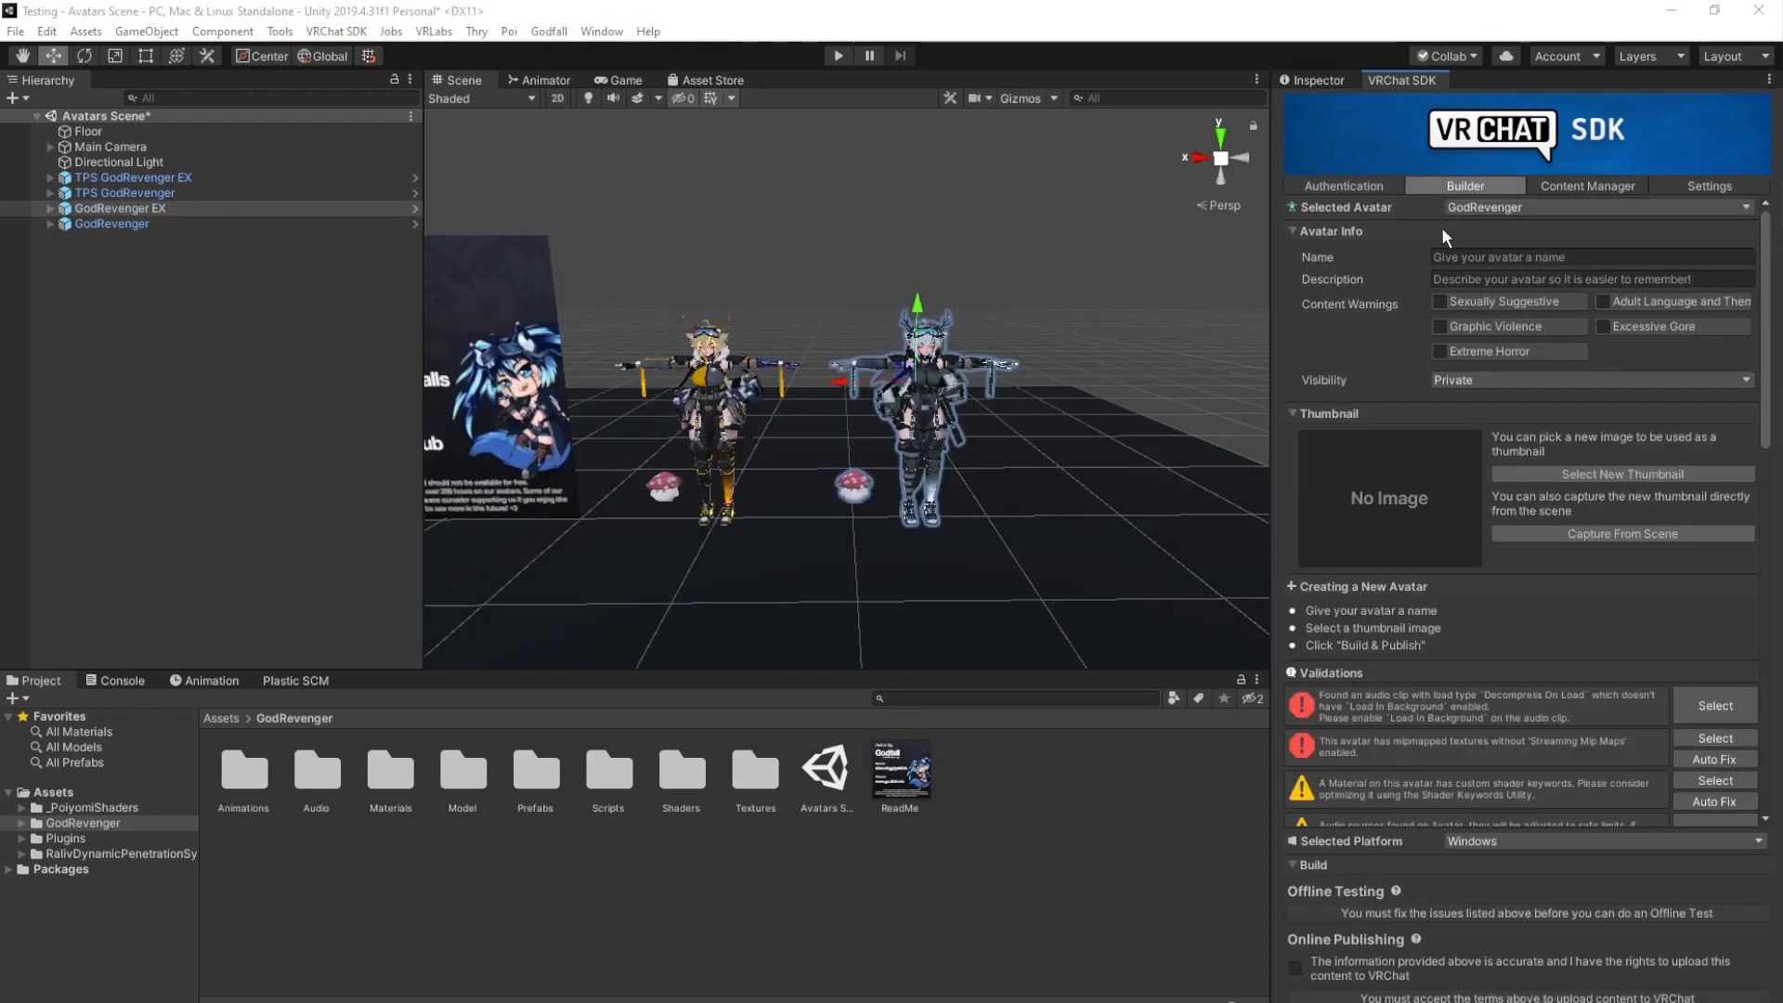
# Name the selected GodRevenger avatar Test in the avatar info.
pyautogui.scroll(-10, 1501, 472)
pyautogui.scroll(10, 1501, 471)
pyautogui.click(1484, 258)
pyautogui.write('T')
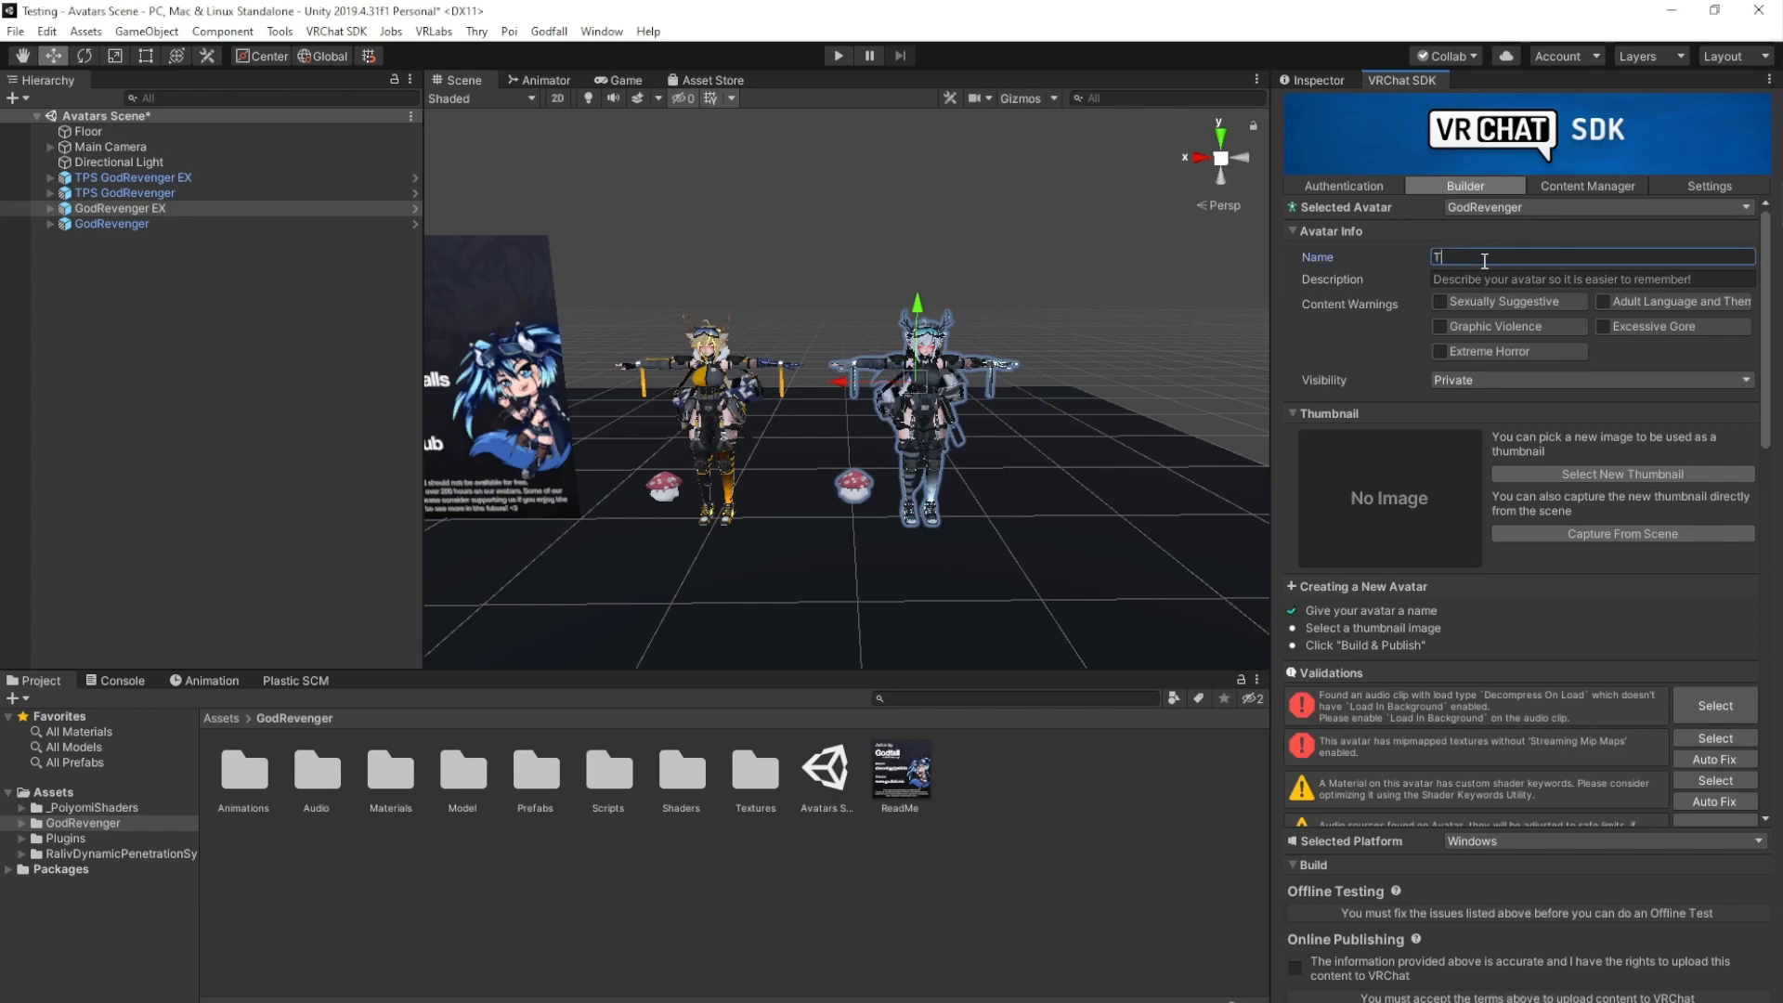
pyautogui.write('est')
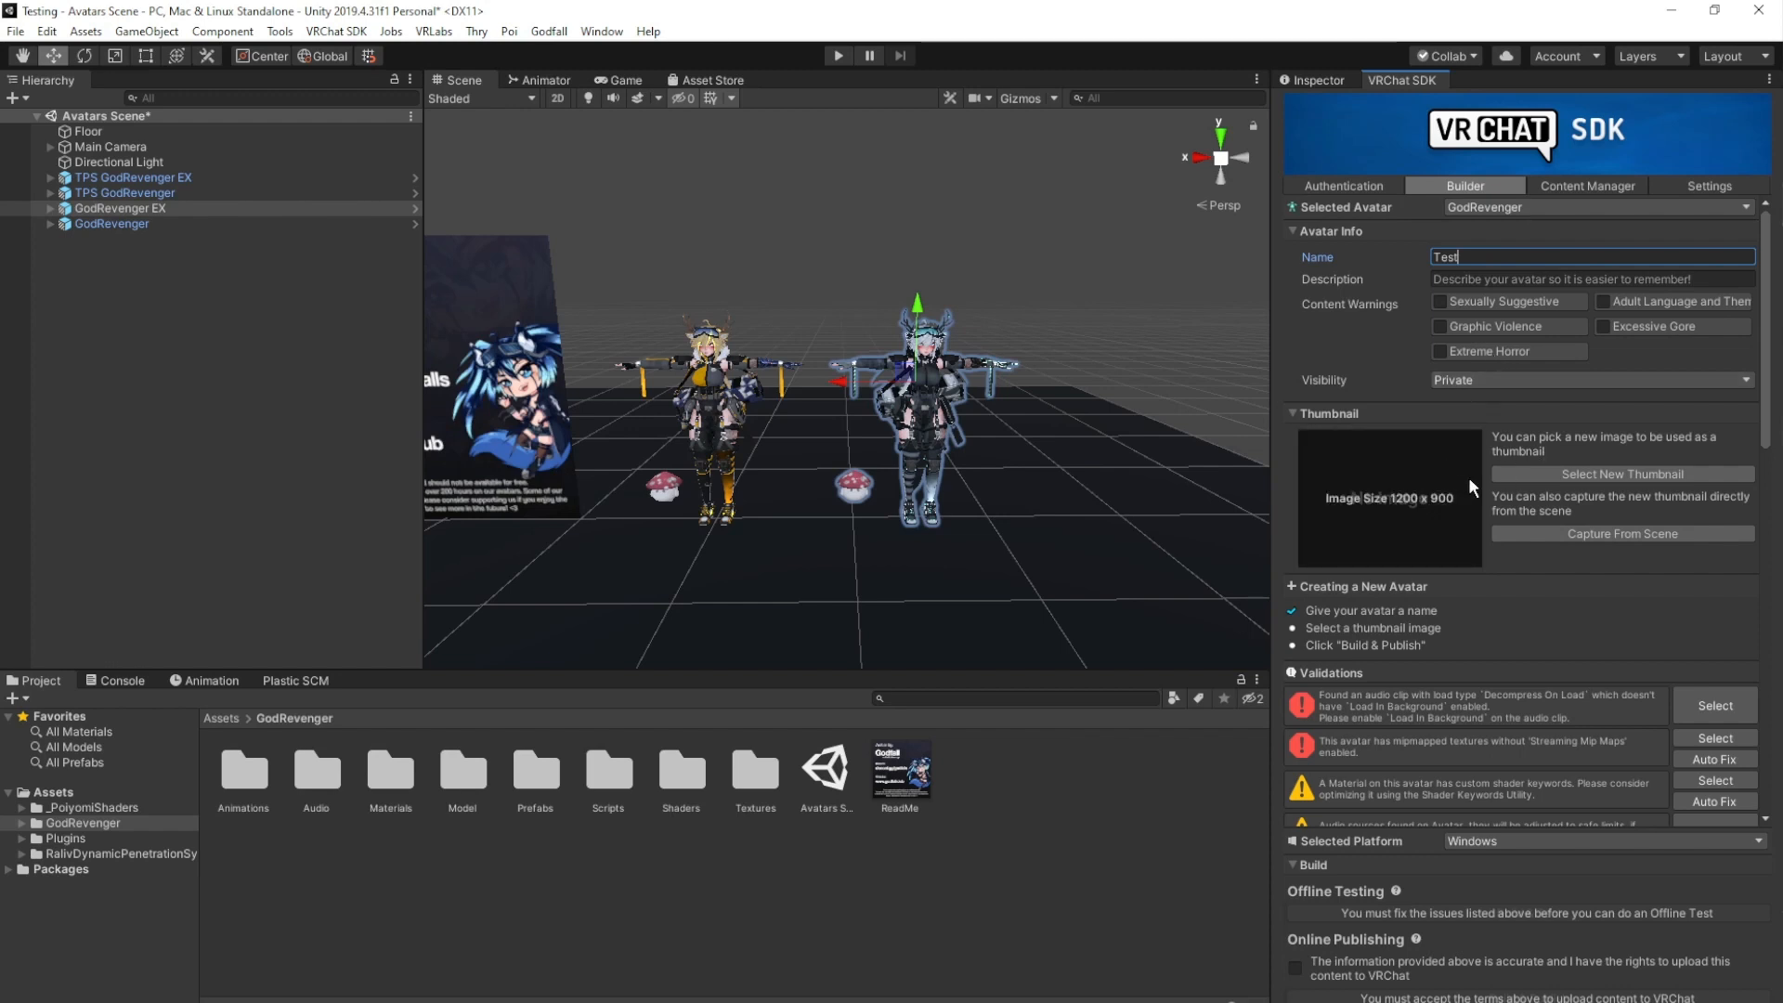
# Start capturing the avatar thumbnail from the scene, framed on the white-haired avatar's head and shoulders, with Fill Background enabled.
pyautogui.click(1560, 536)
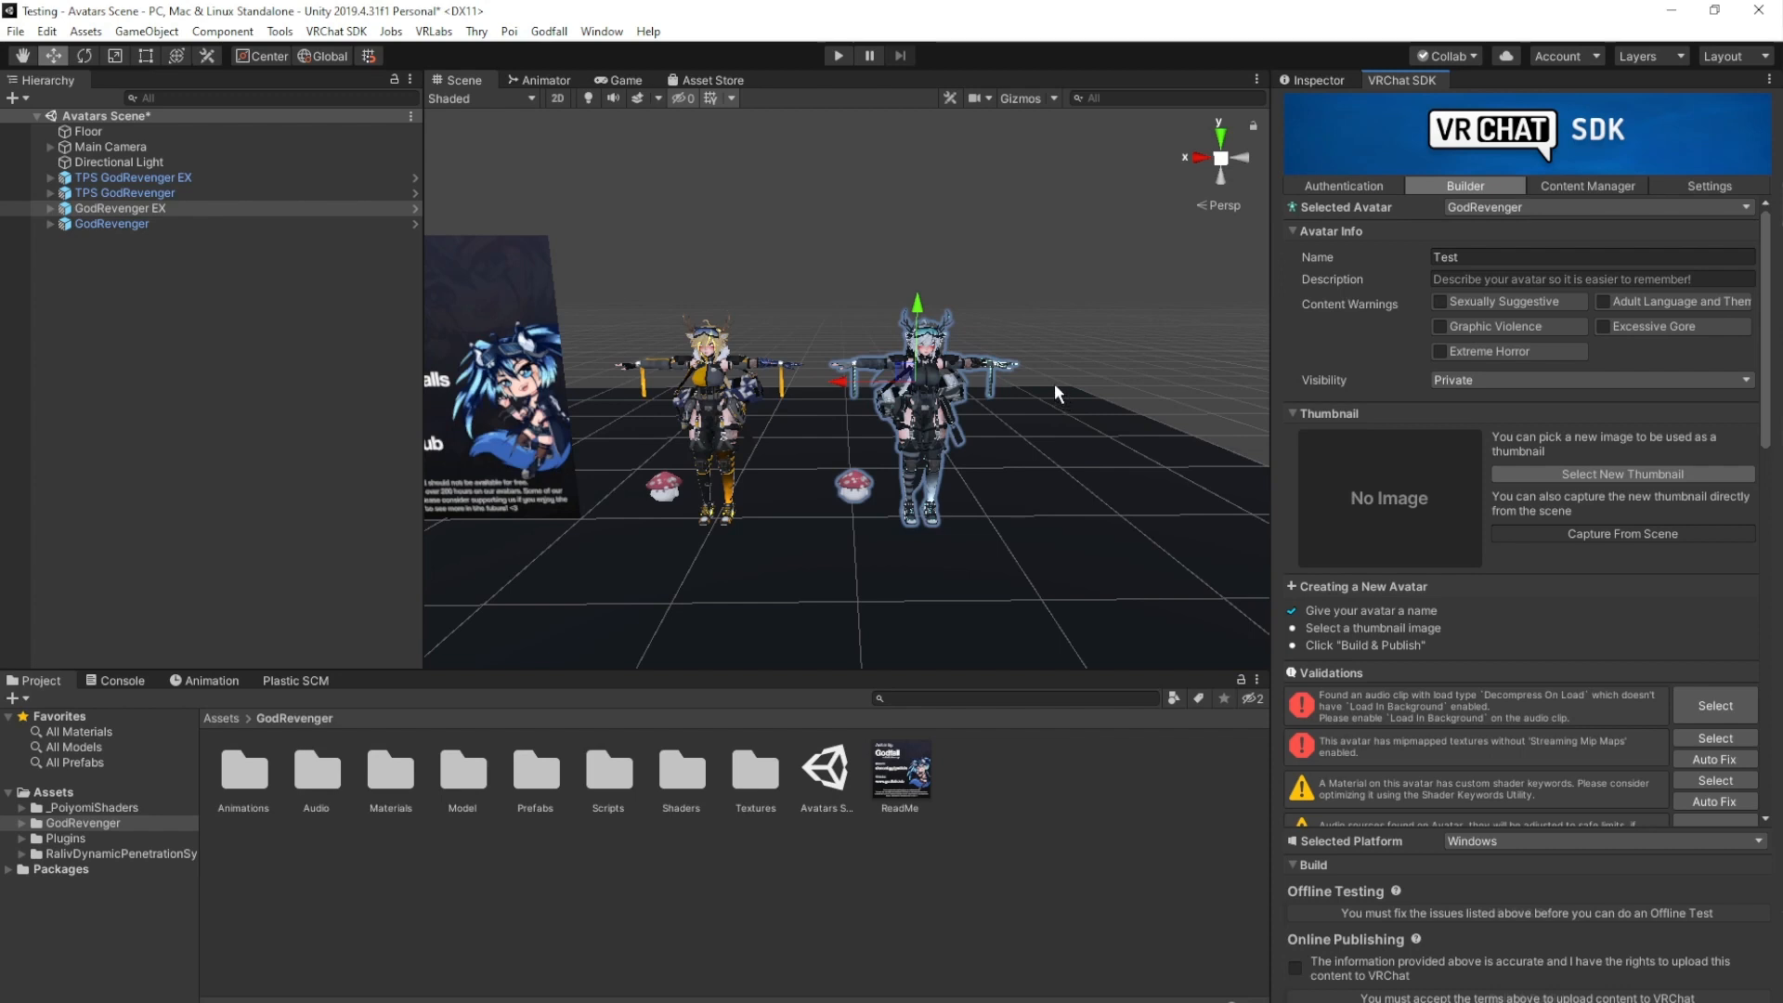
pyautogui.moveTo(1056, 388); pyautogui.dragTo(1047, 336, button='right')
pyautogui.press('w')
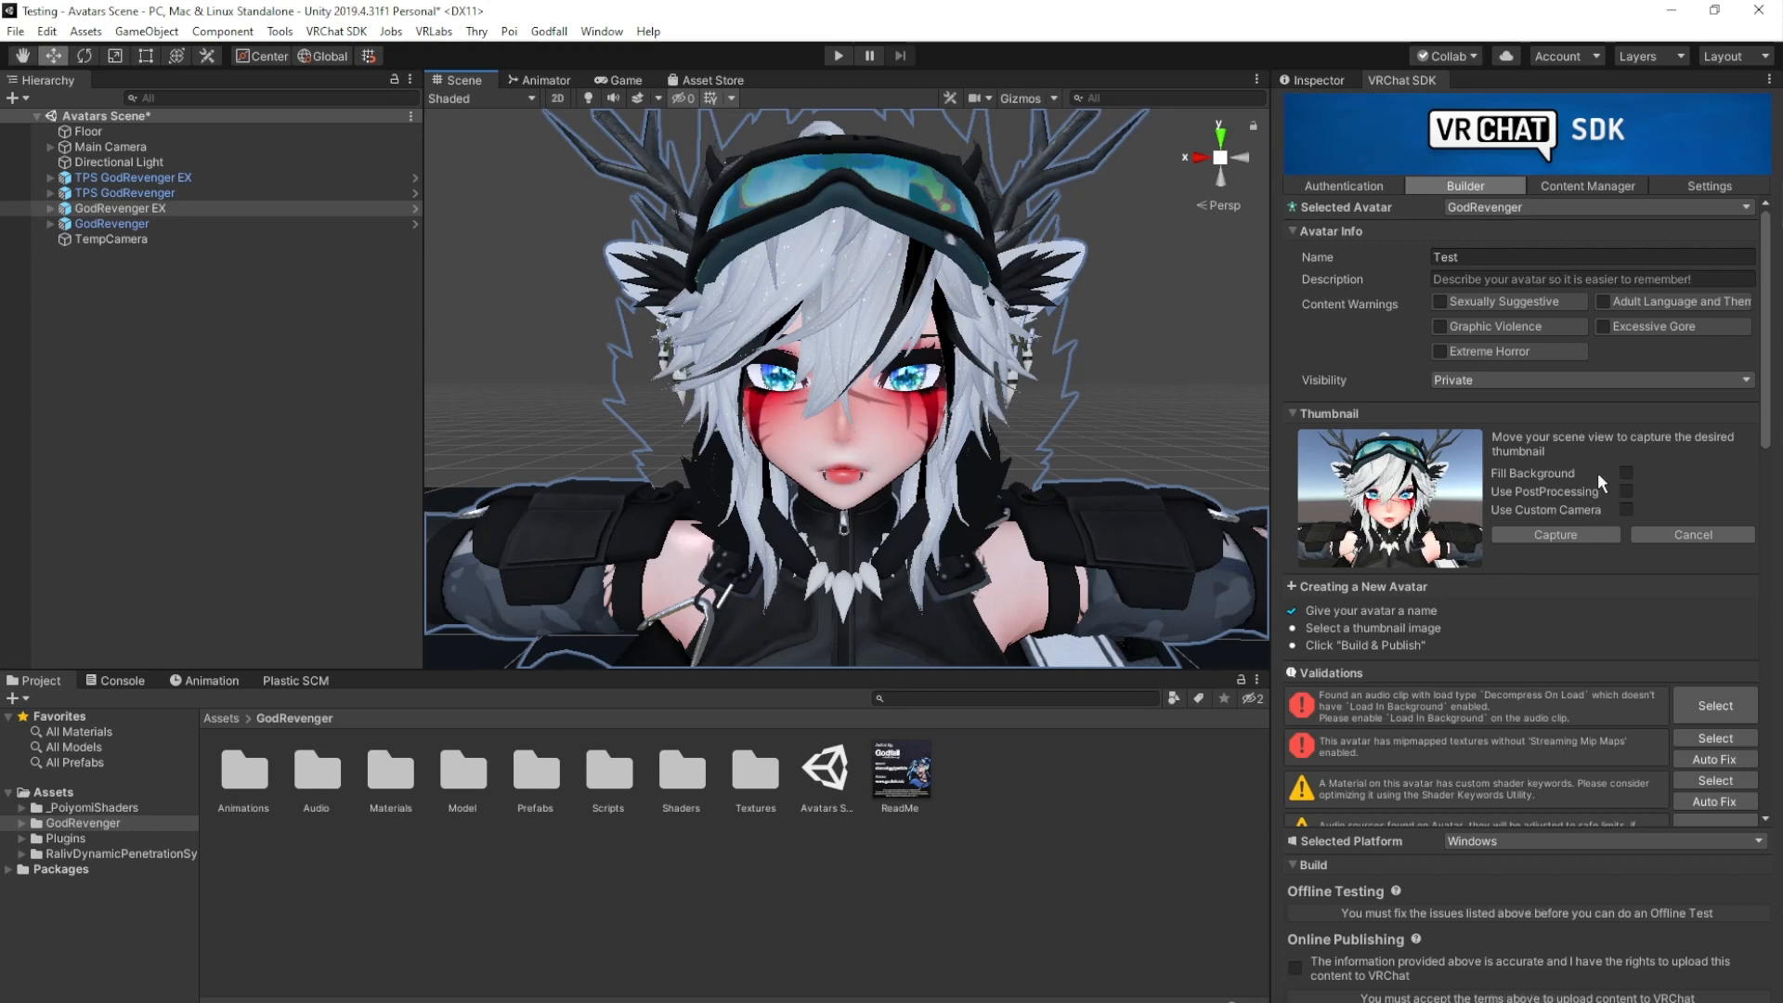
pyautogui.click(1626, 472)
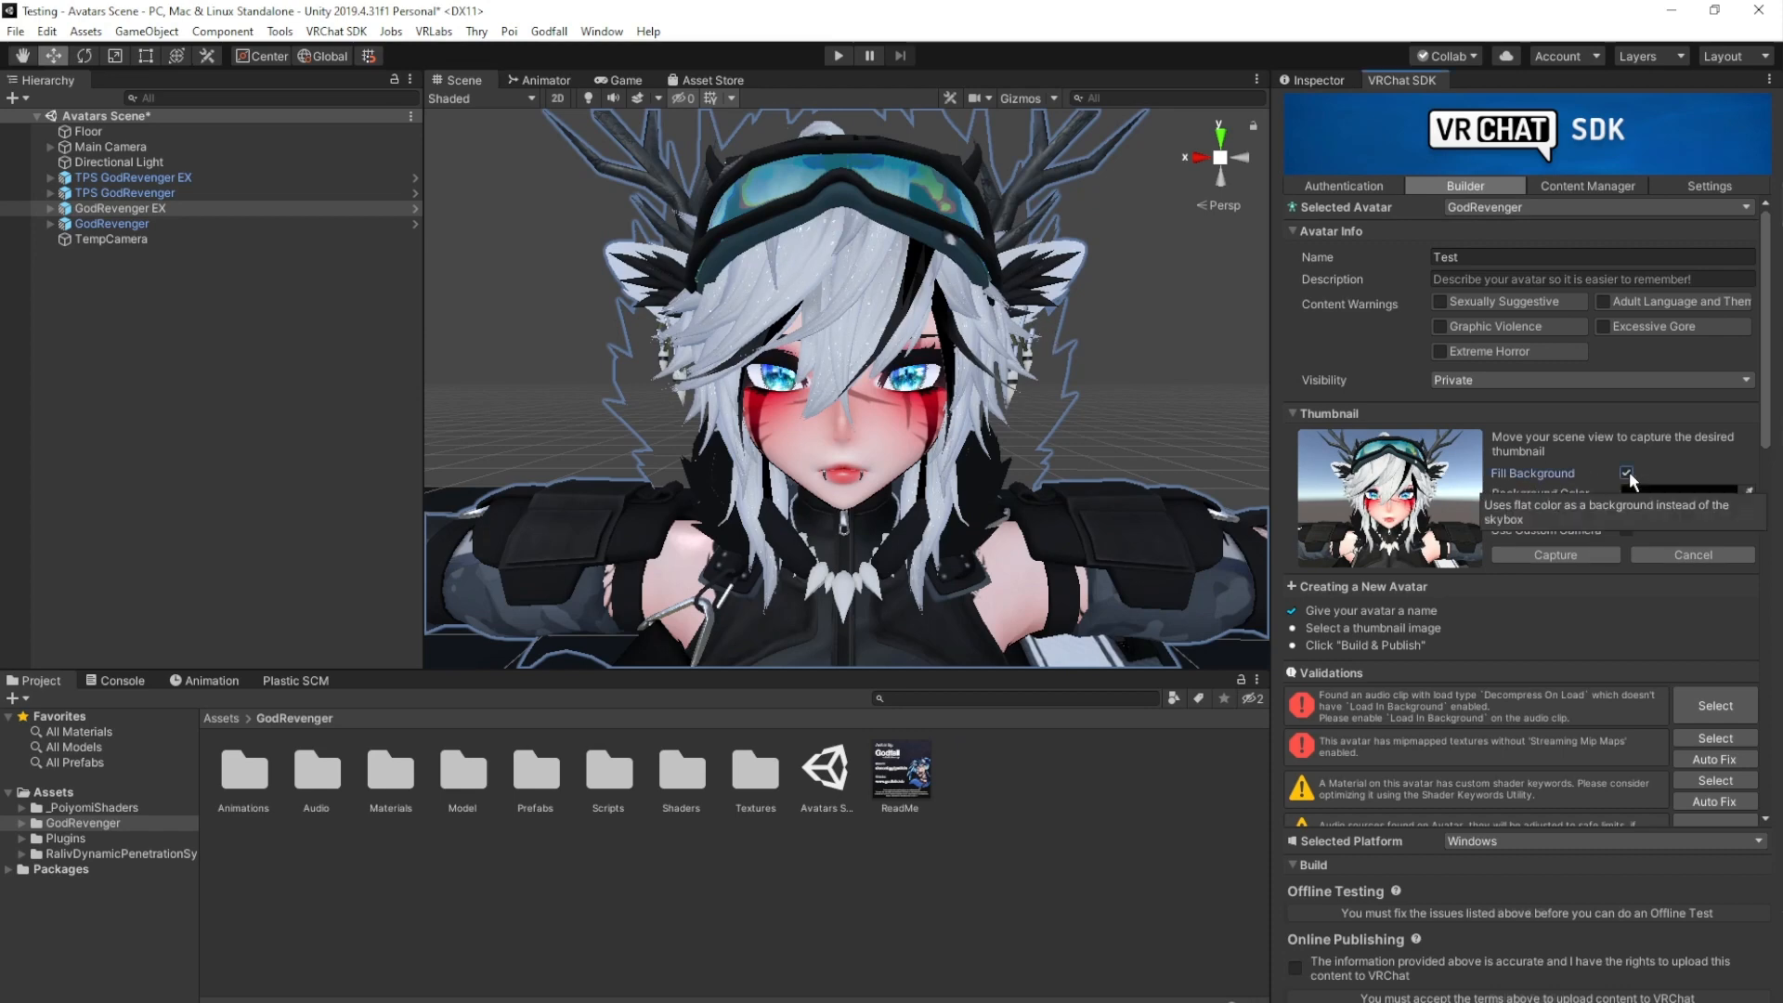
# Try pink FFA8A8 and a purple hue for the thumbnail's background colour, returning it to black 000000.
pyautogui.click(1666, 492)
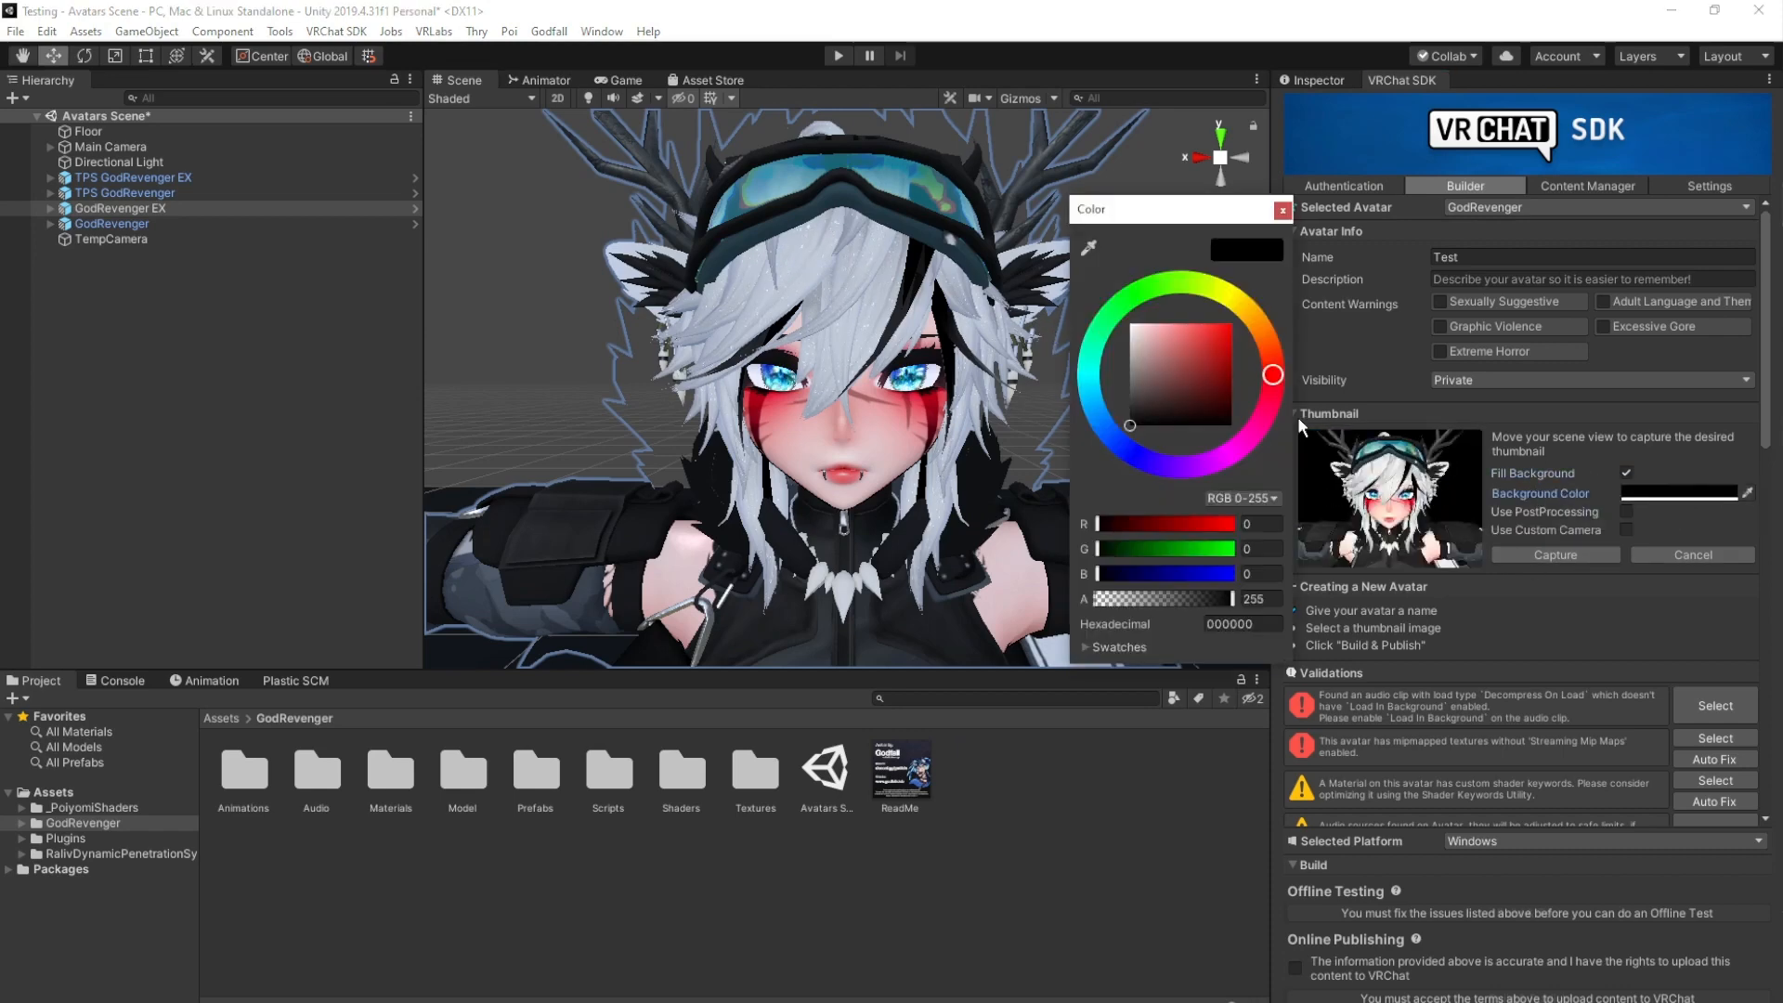
pyautogui.moveTo(1198, 367); pyautogui.dragTo(1165, 324)
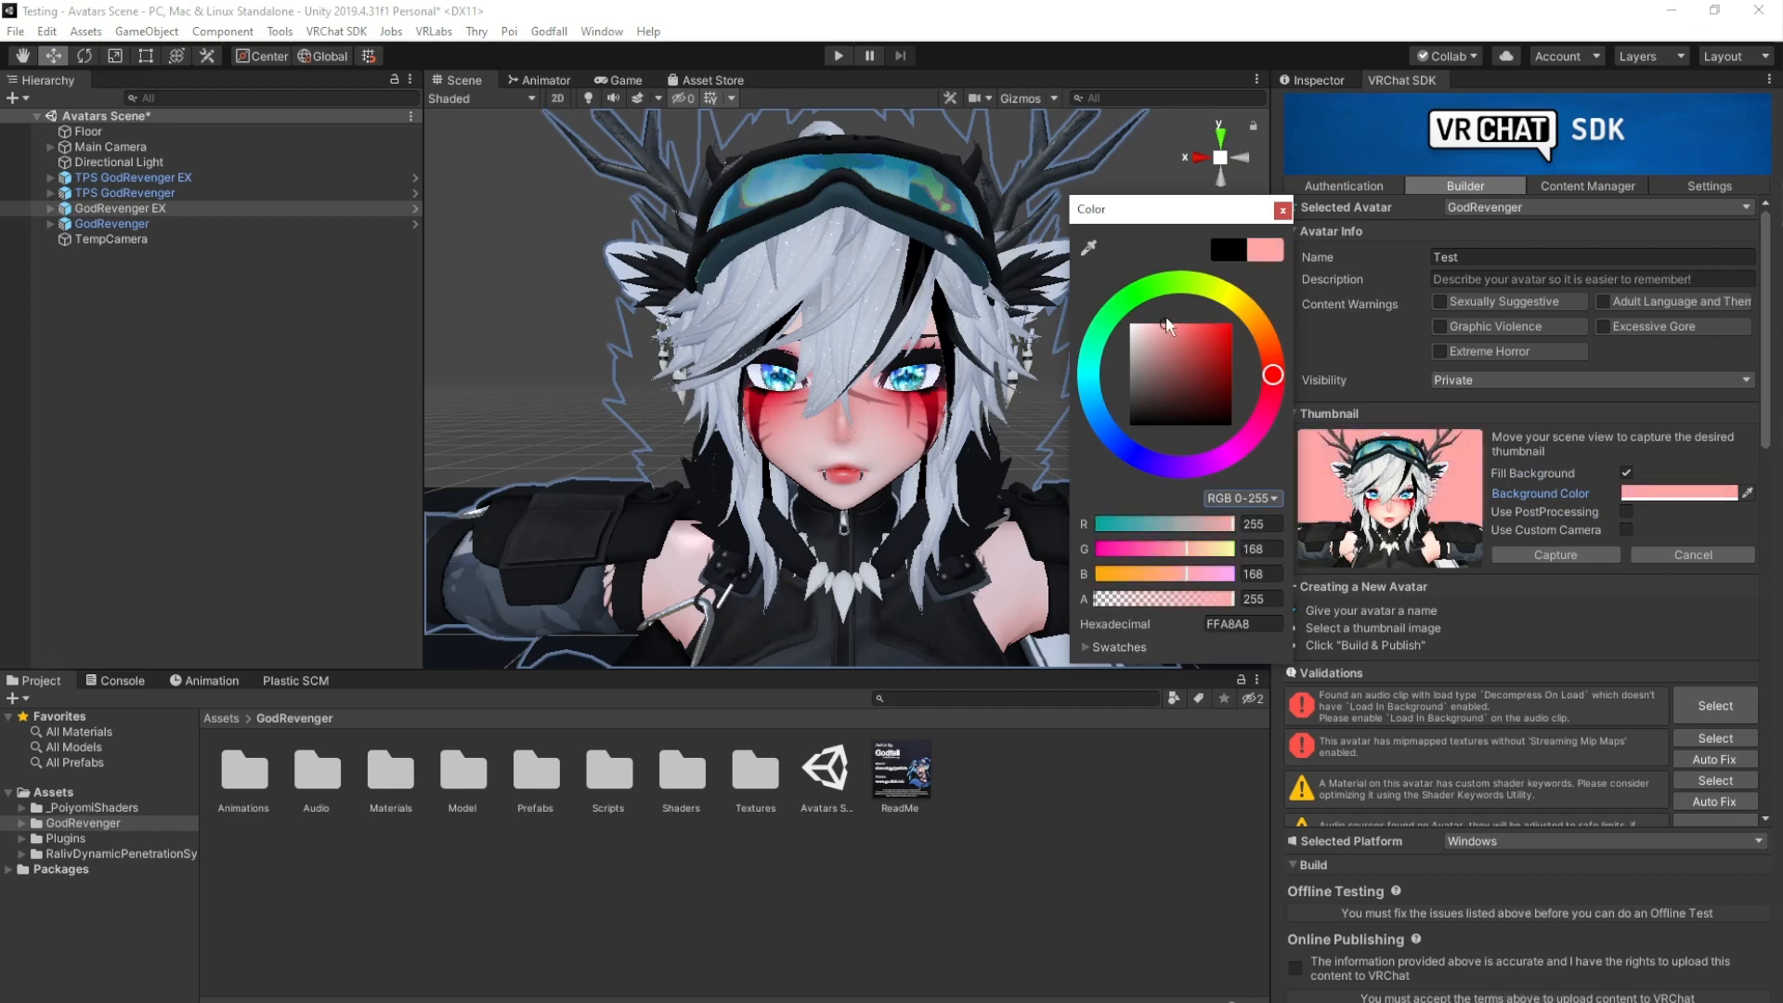
pyautogui.moveTo(1245, 435); pyautogui.dragTo(1163, 466)
pyautogui.moveTo(1183, 357)
pyautogui.mouseDown()
pyautogui.moveTo(1206, 327)
pyautogui.moveTo(1200, 290)
pyautogui.moveTo(1086, 480)
pyautogui.mouseUp()
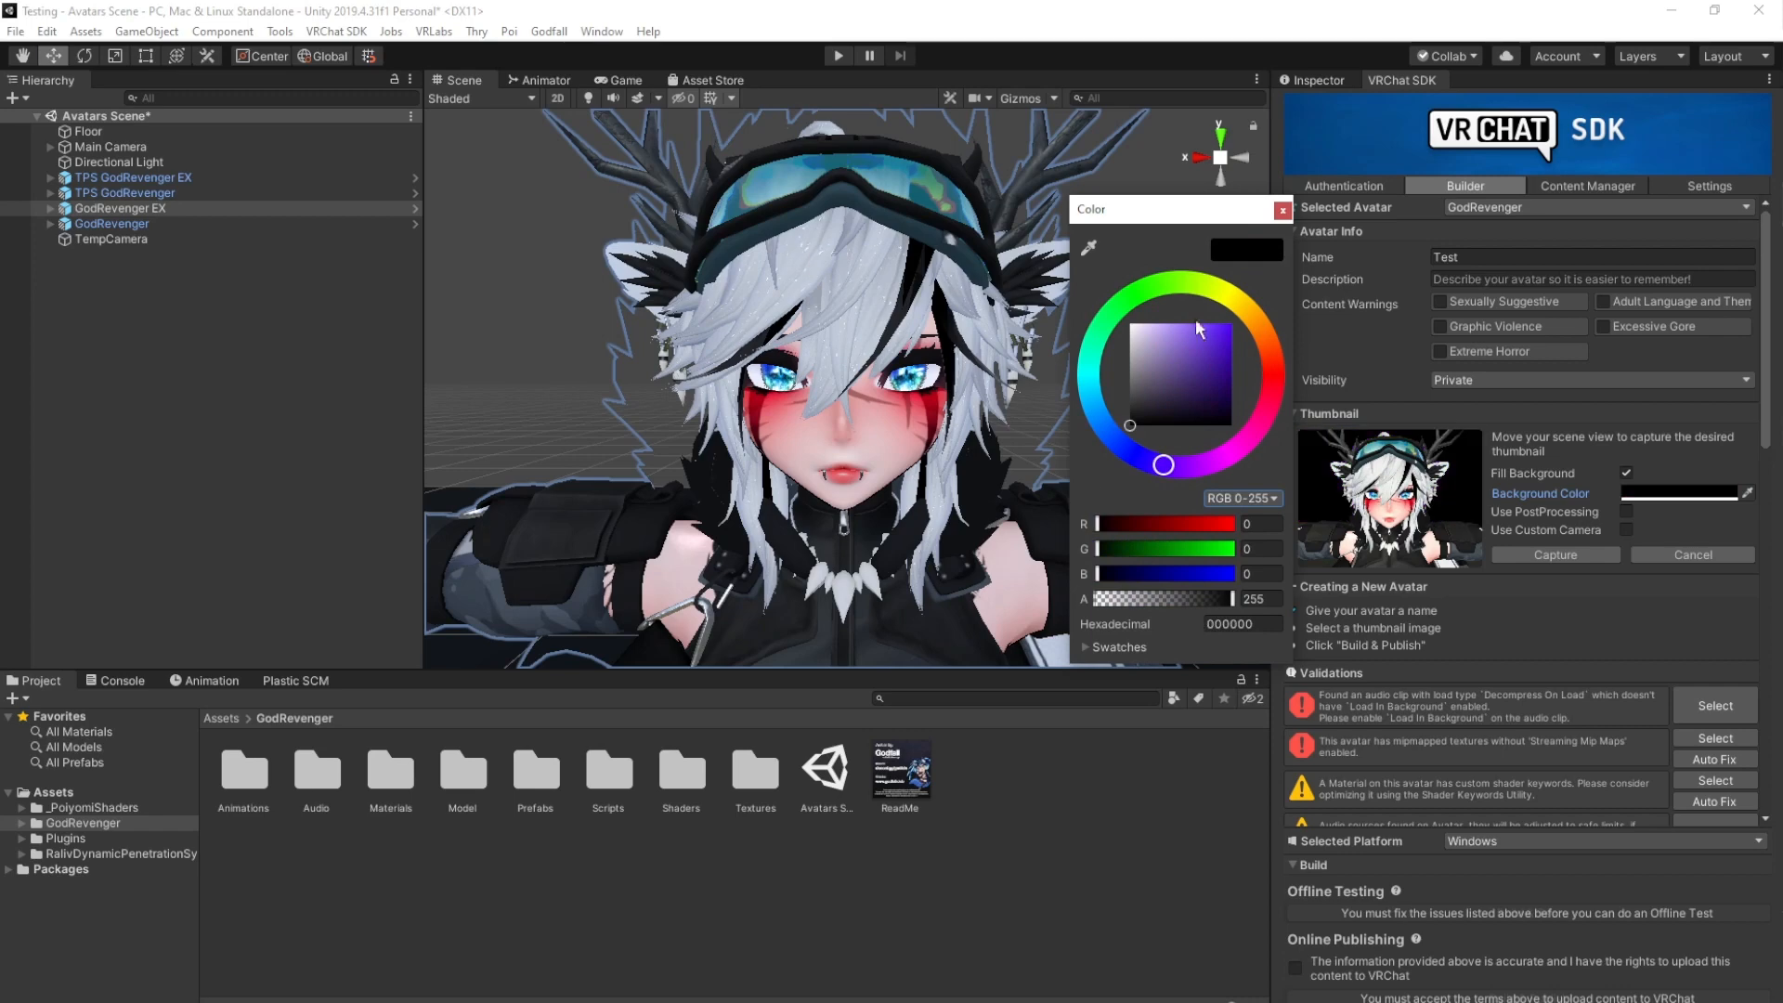
pyautogui.click(1282, 210)
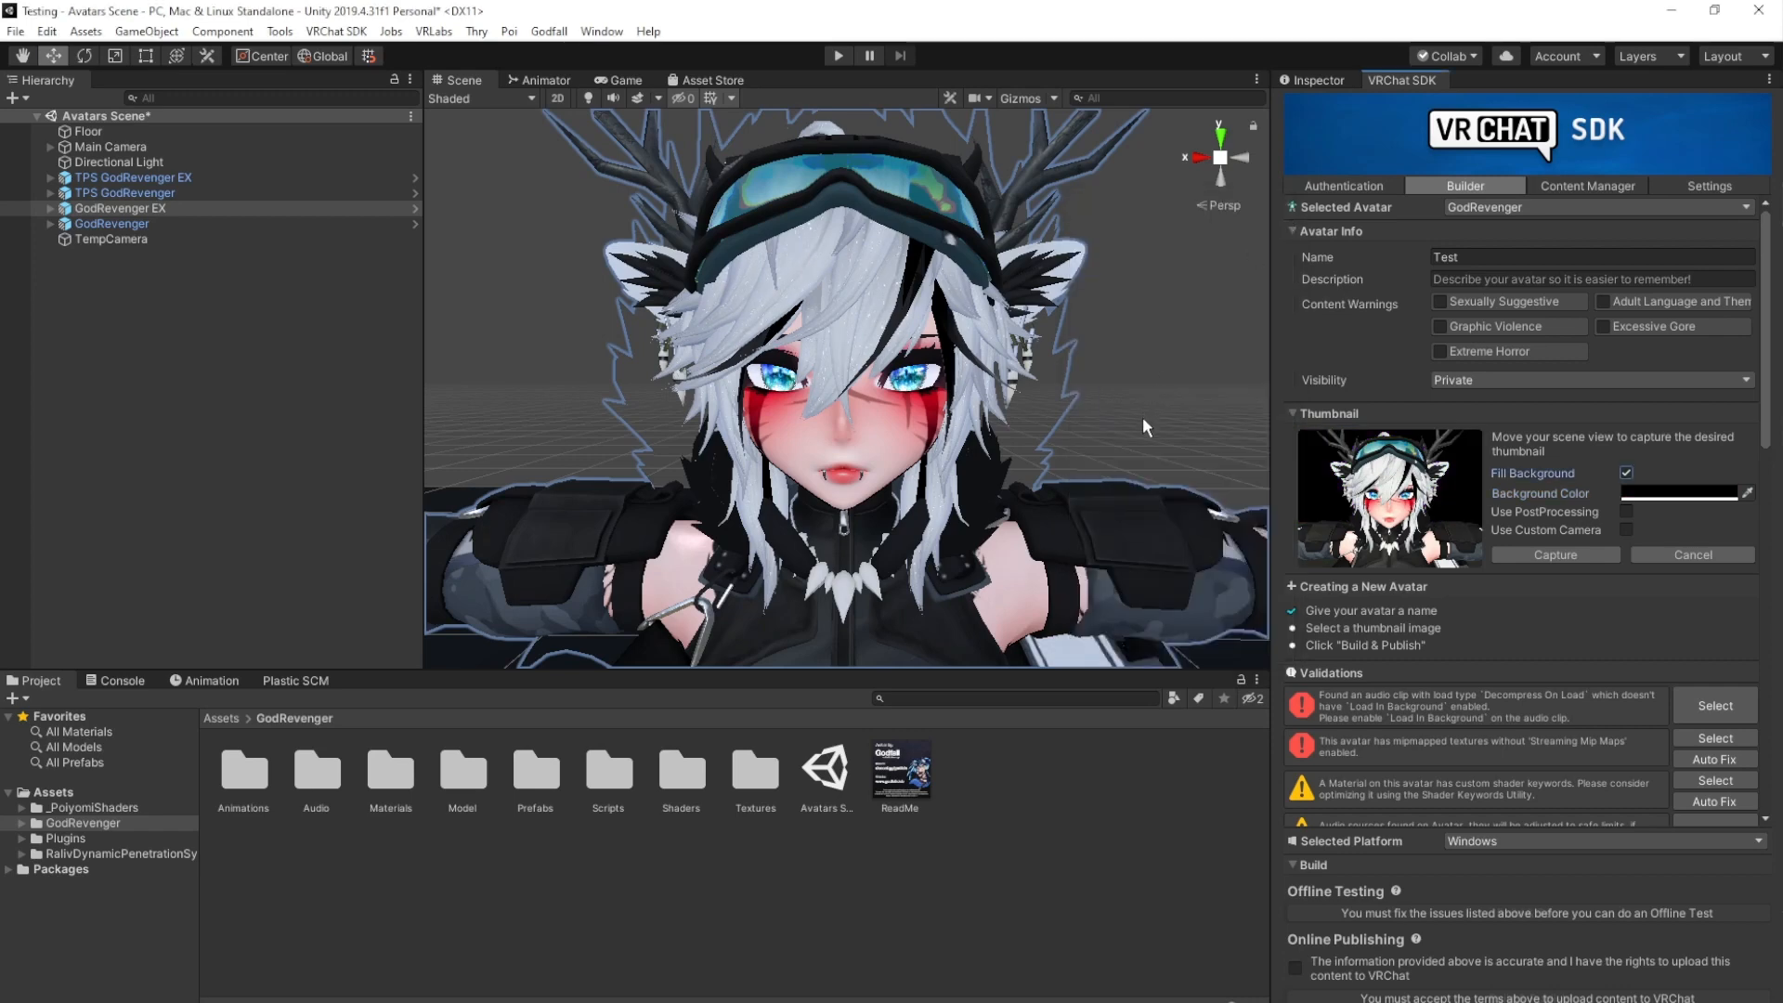
# Capture the framed scene view as the avatar's thumbnail.
pyautogui.click(1555, 555)
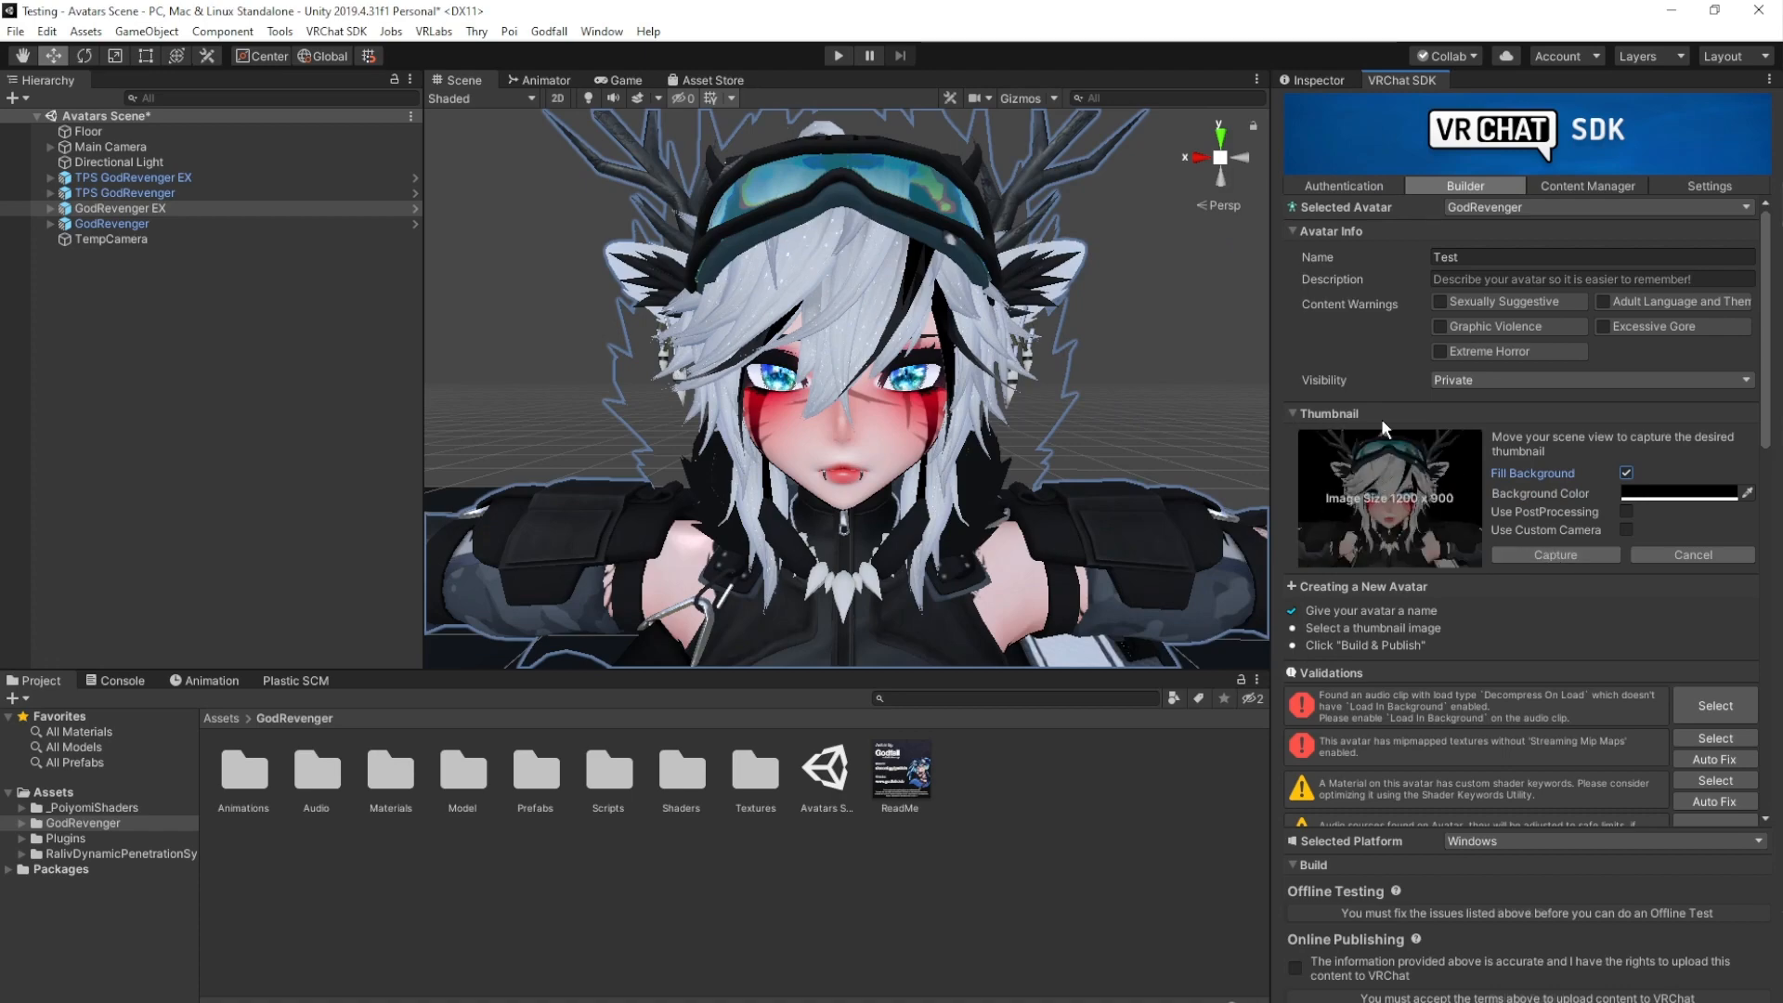
pyautogui.click(1589, 556)
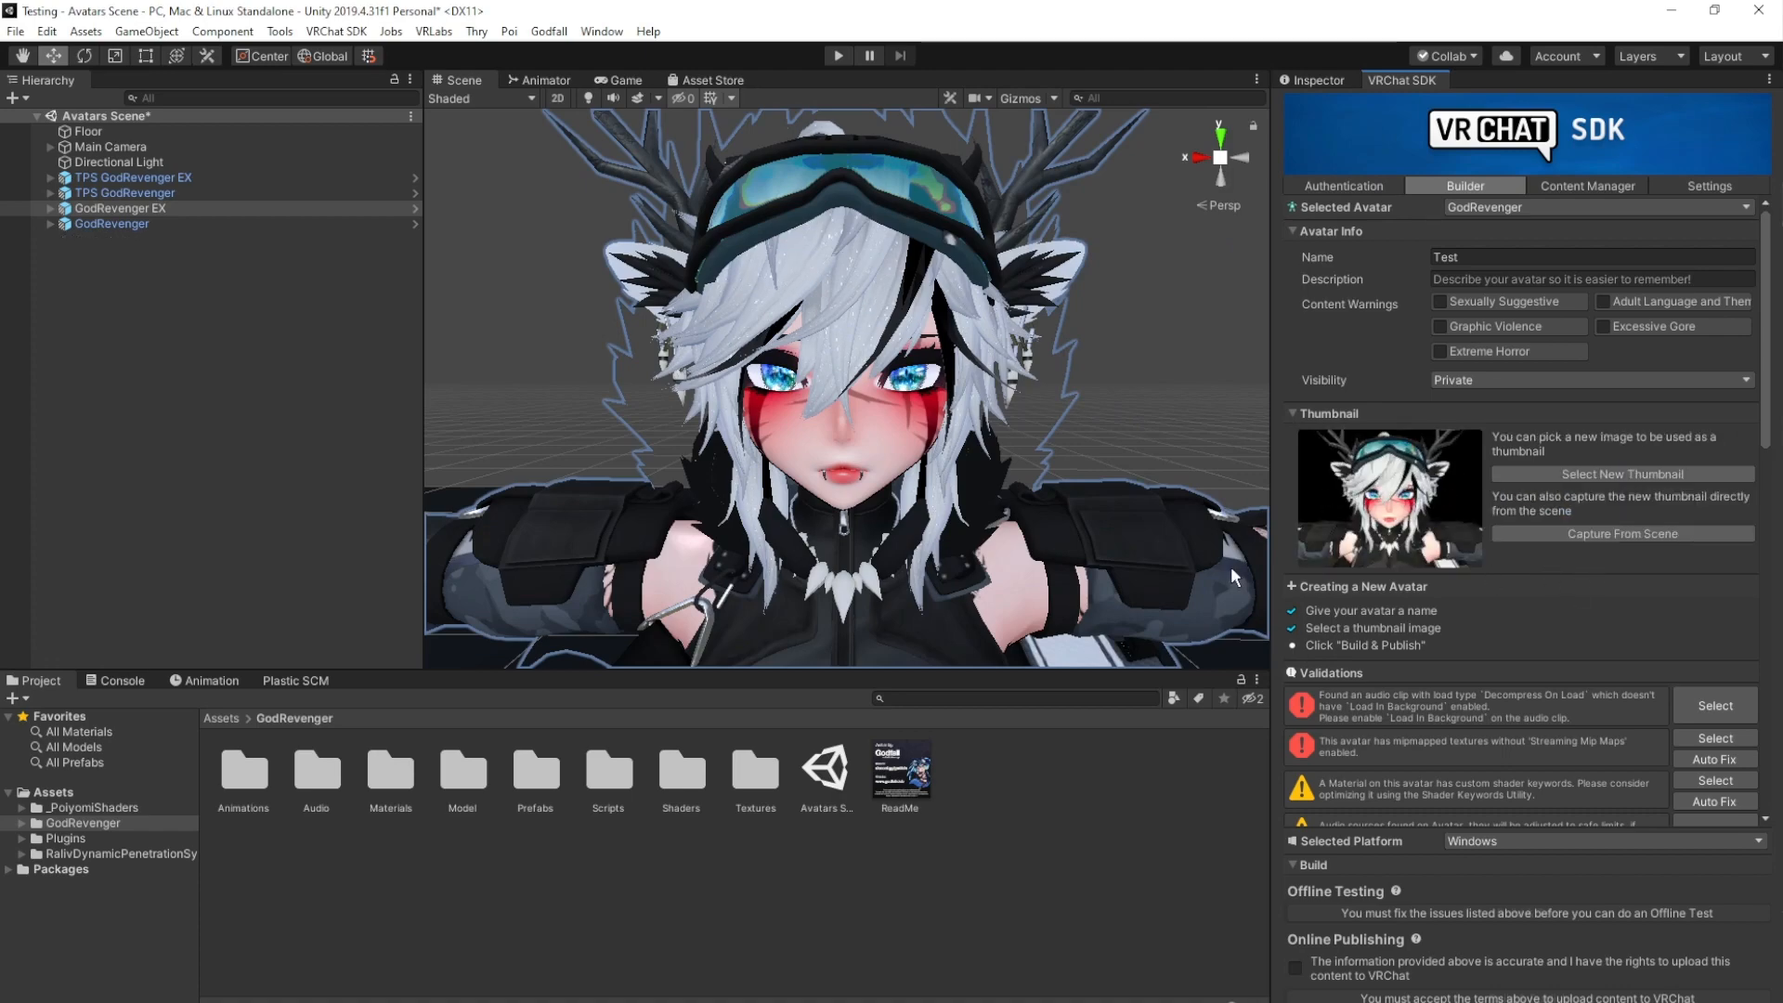
# Review the avatar's validation issues and select the objects flagged for audio clips without Load In Background.
pyautogui.press('s')
pyautogui.moveTo(1143, 453); pyautogui.dragTo(1086, 444, button='right')
pyautogui.press('a')
pyautogui.press('w')
pyautogui.scroll(-6, 1681, 503)
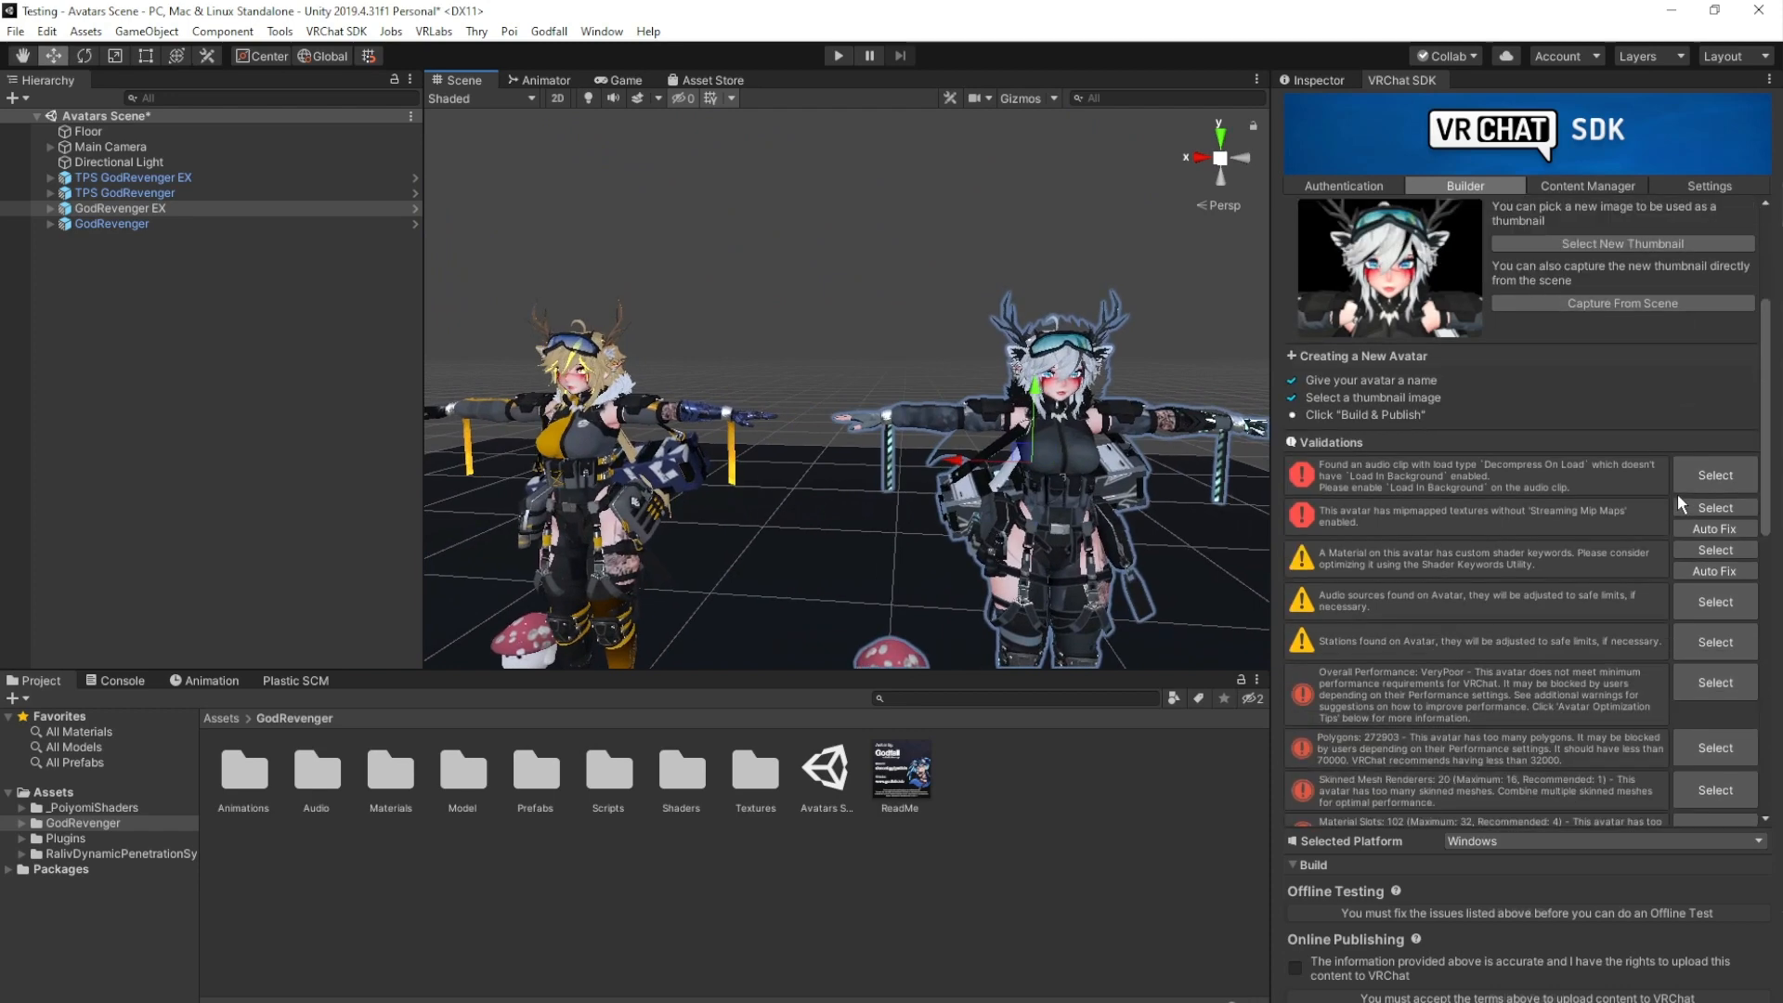
pyautogui.scroll(-3, 1680, 503)
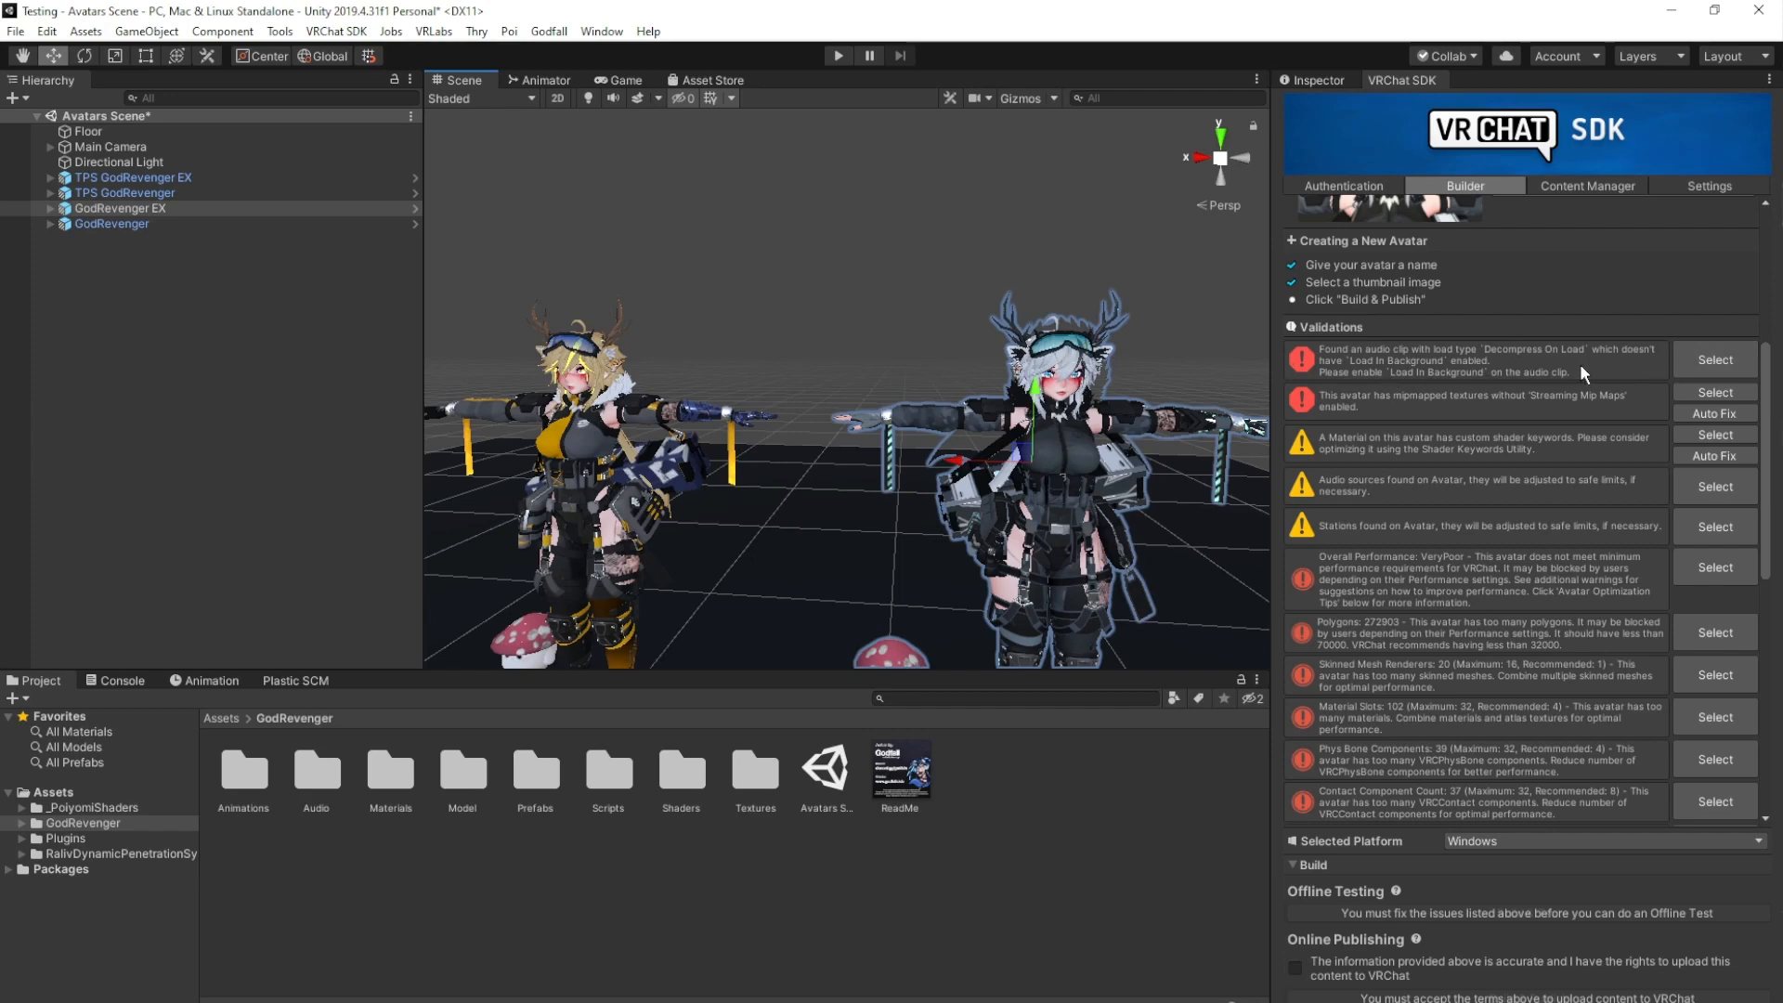
pyautogui.click(1713, 361)
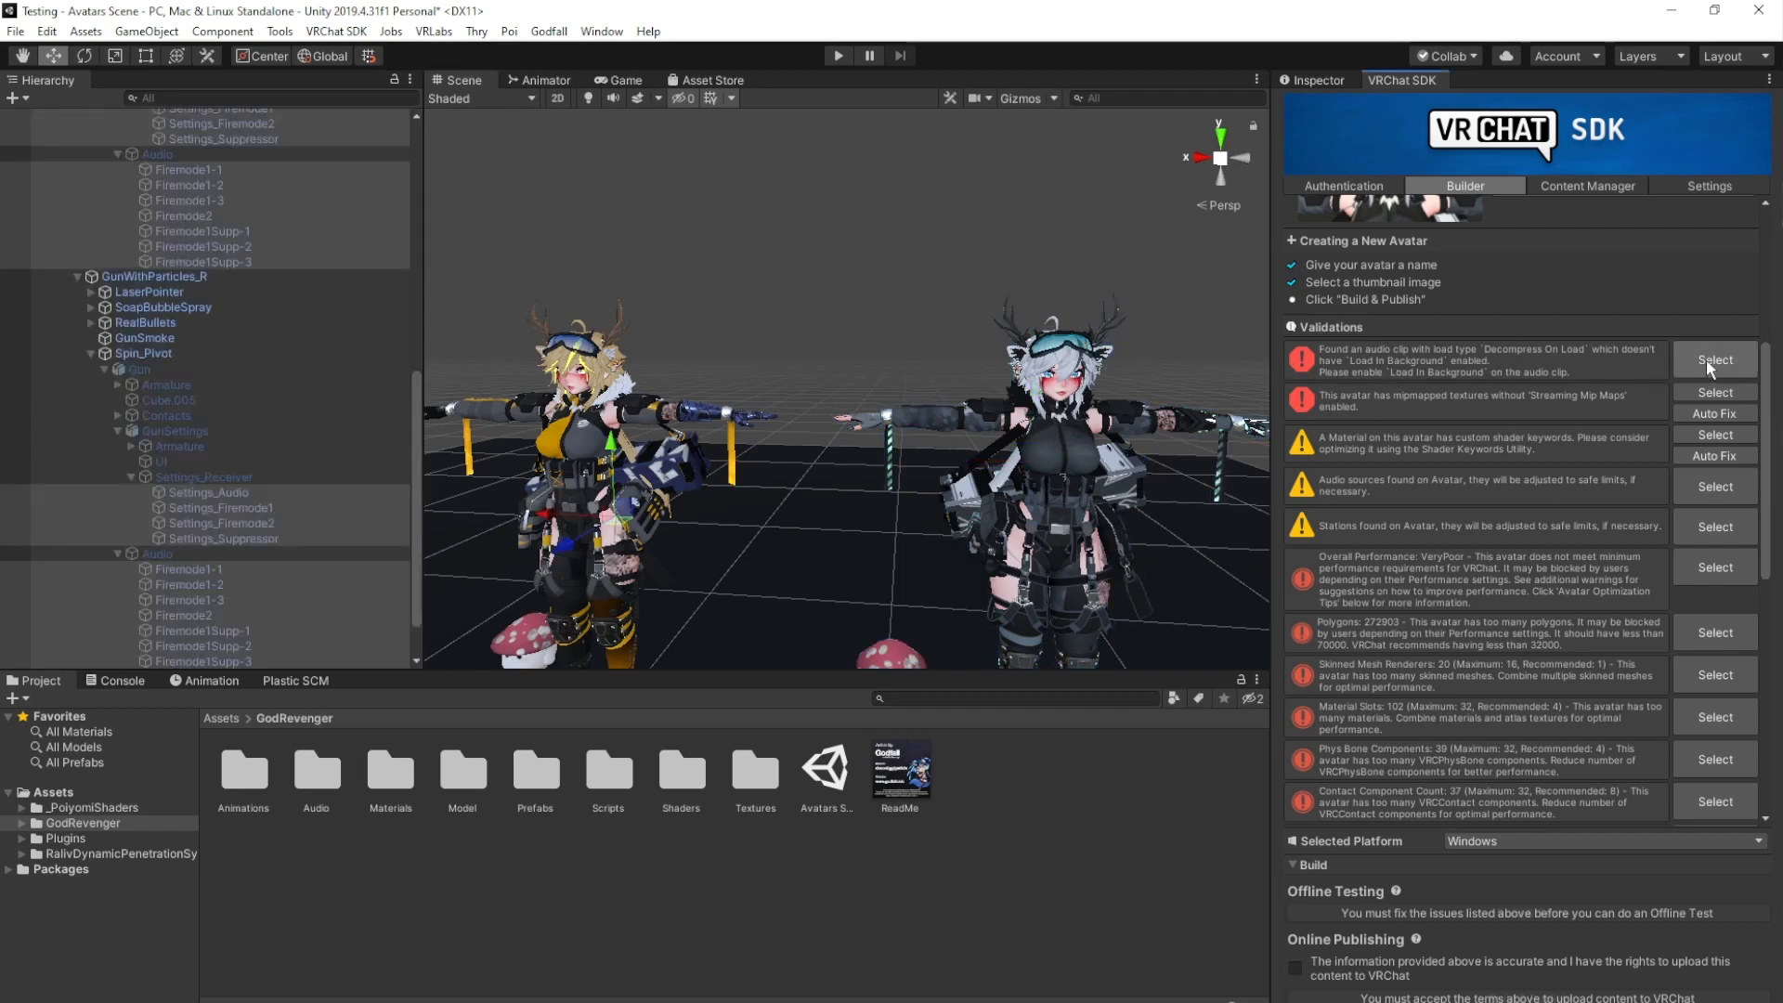
pyautogui.scroll(-3, 197, 368)
pyautogui.scroll(-1, 197, 368)
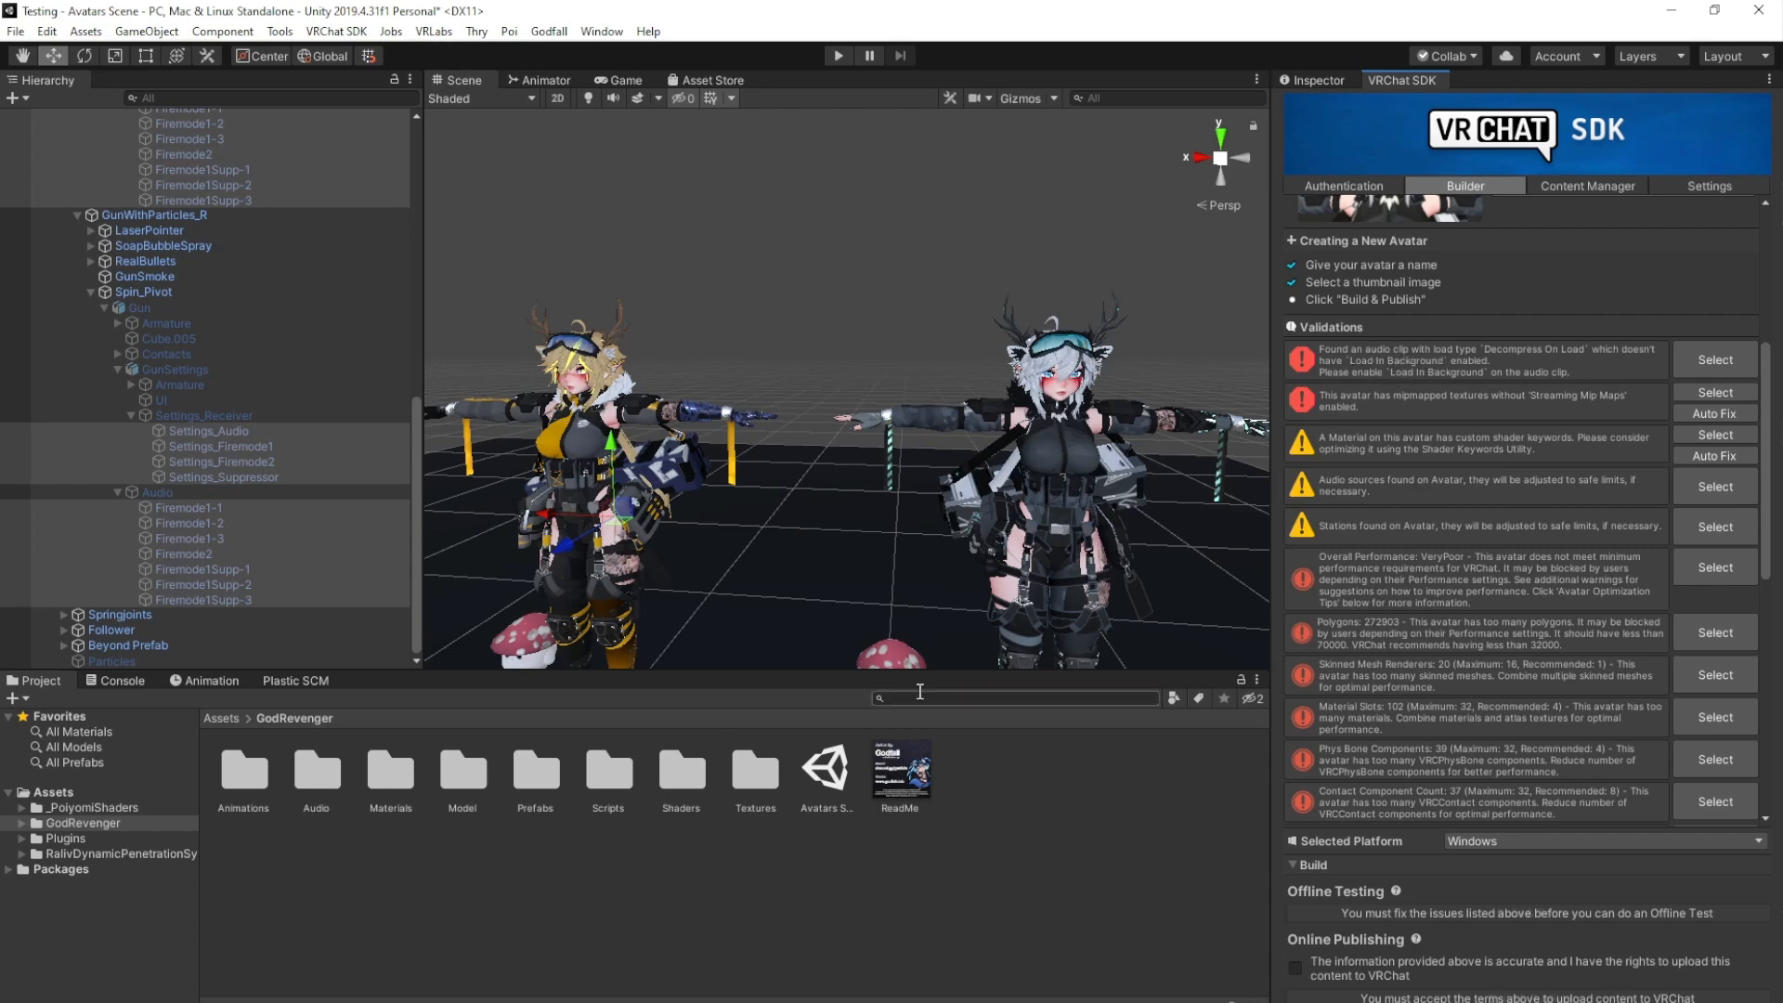
# Enable Load In Background for all audio clips in the GodRevenger Audio folder and apply the import settings.
pyautogui.click(920, 691)
pyautogui.doubleClick(238, 770)
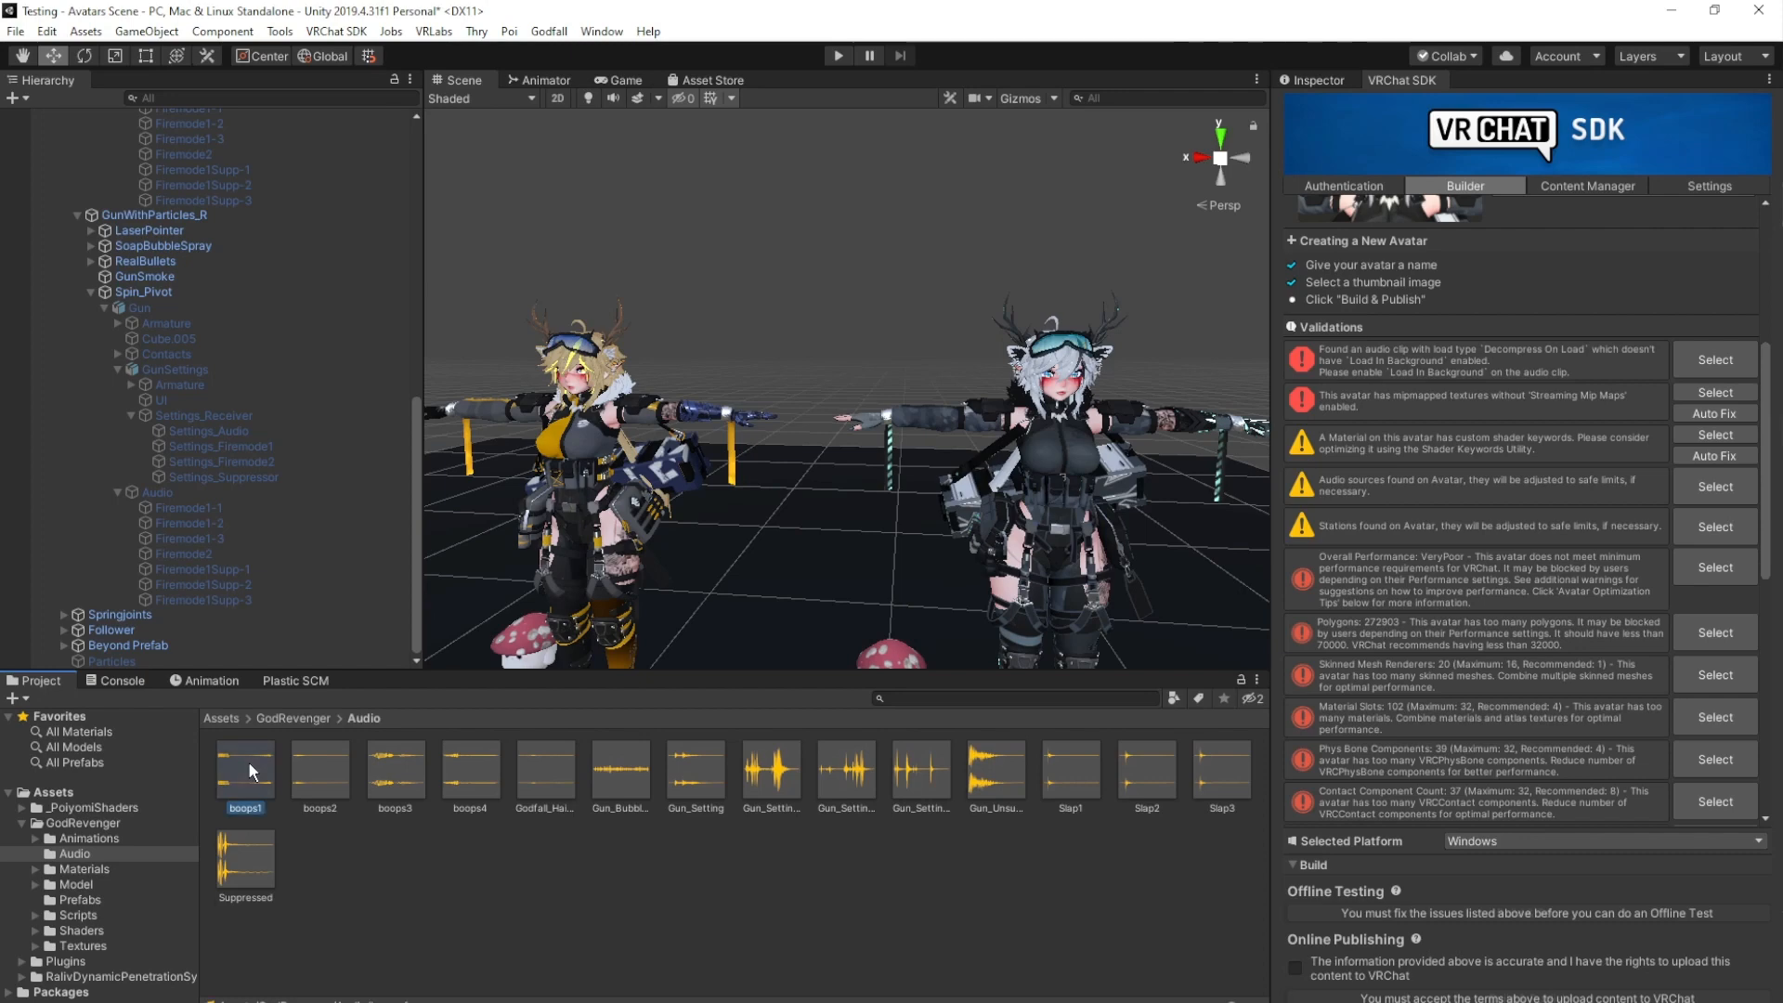
pyautogui.keyDown('shift'); pyautogui.click(243, 877); pyautogui.keyUp('shift')
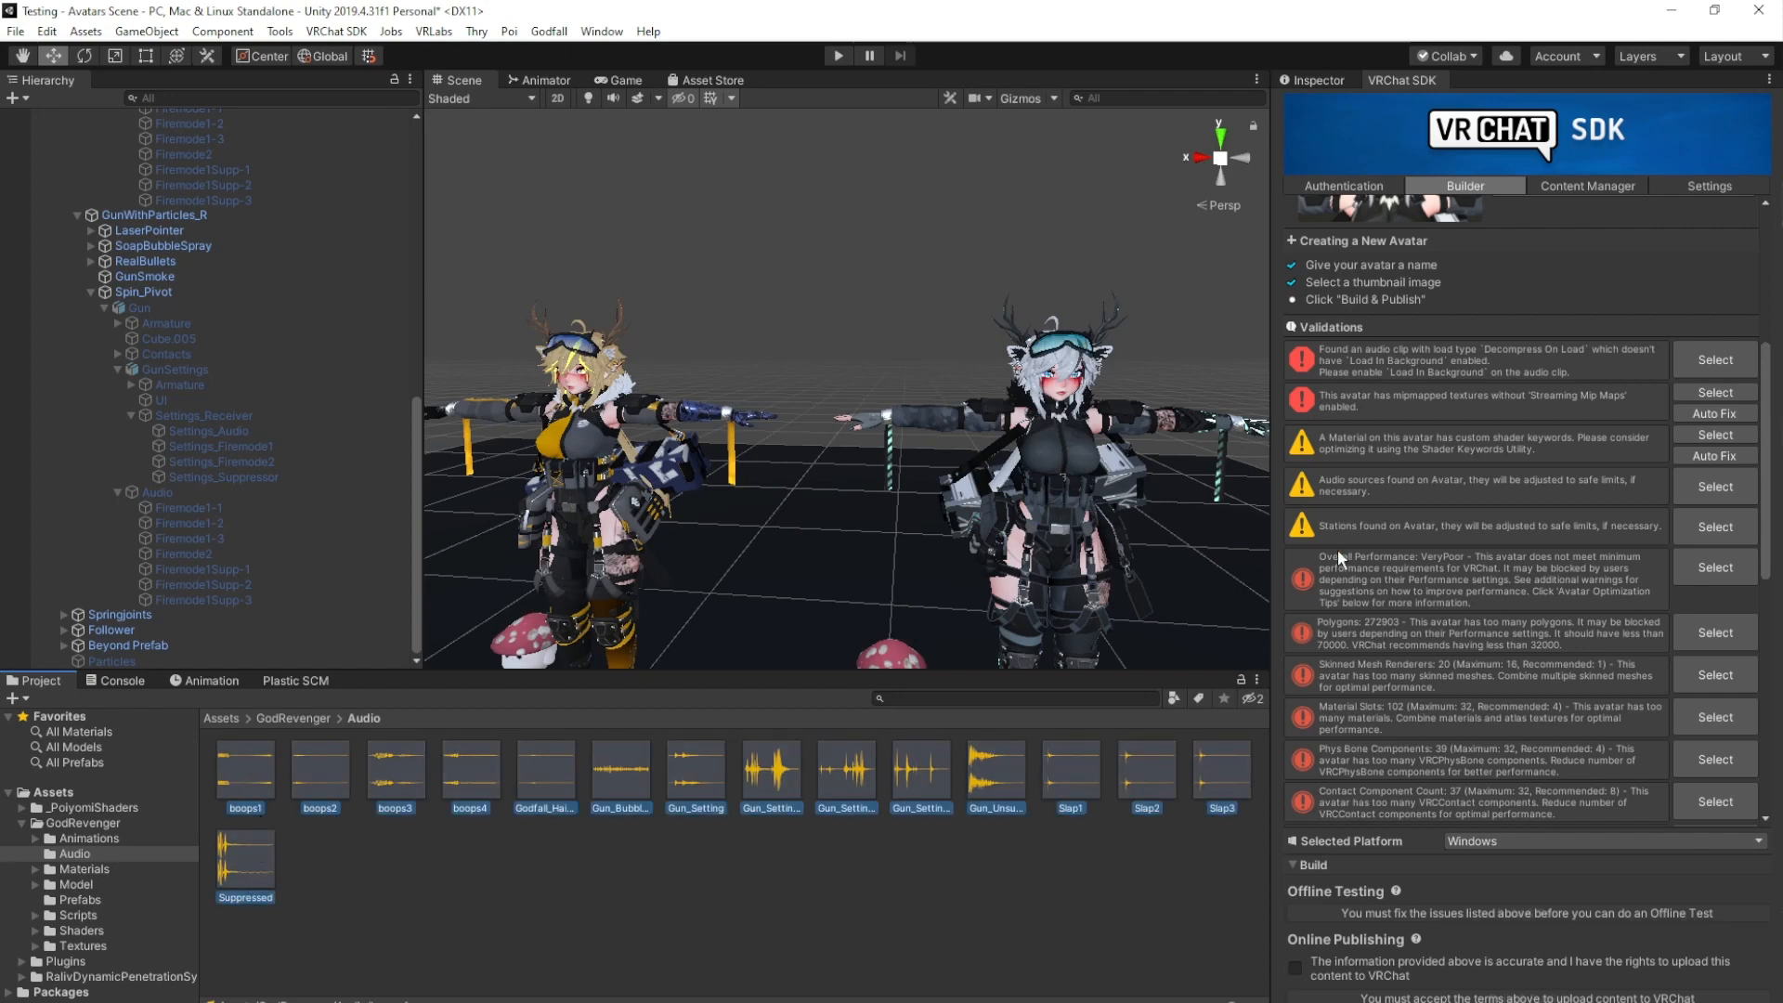
pyautogui.click(1324, 80)
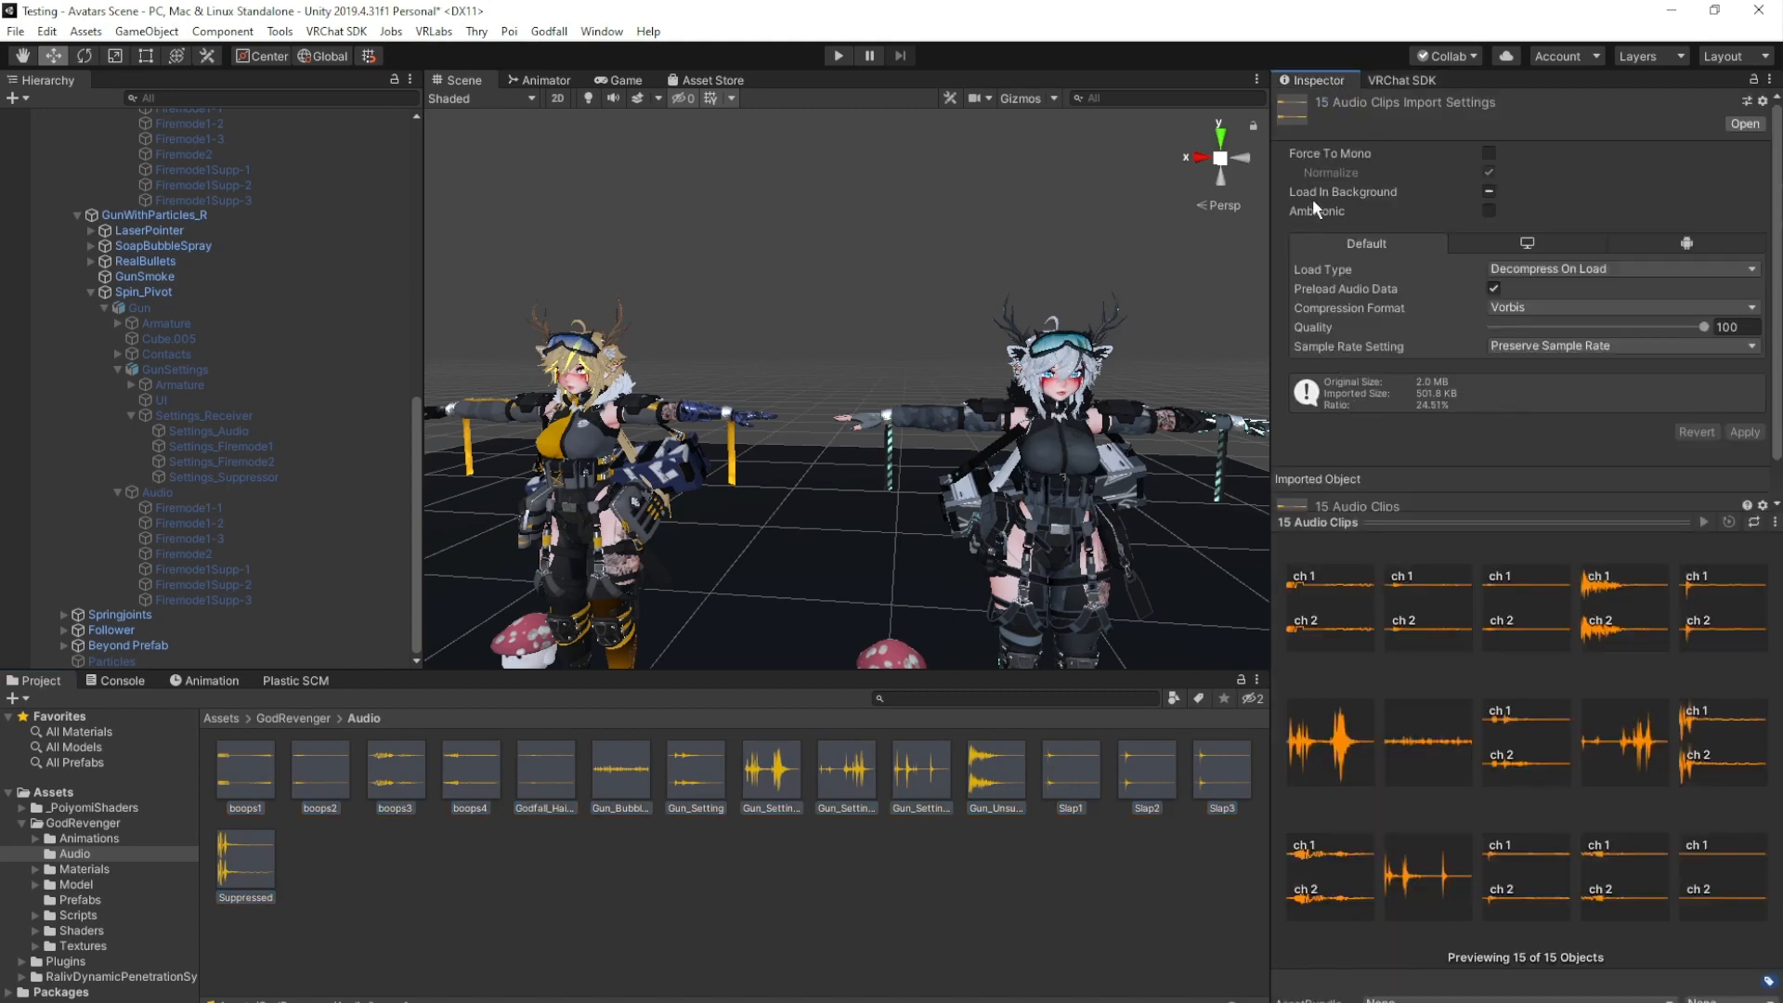
pyautogui.click(1488, 191)
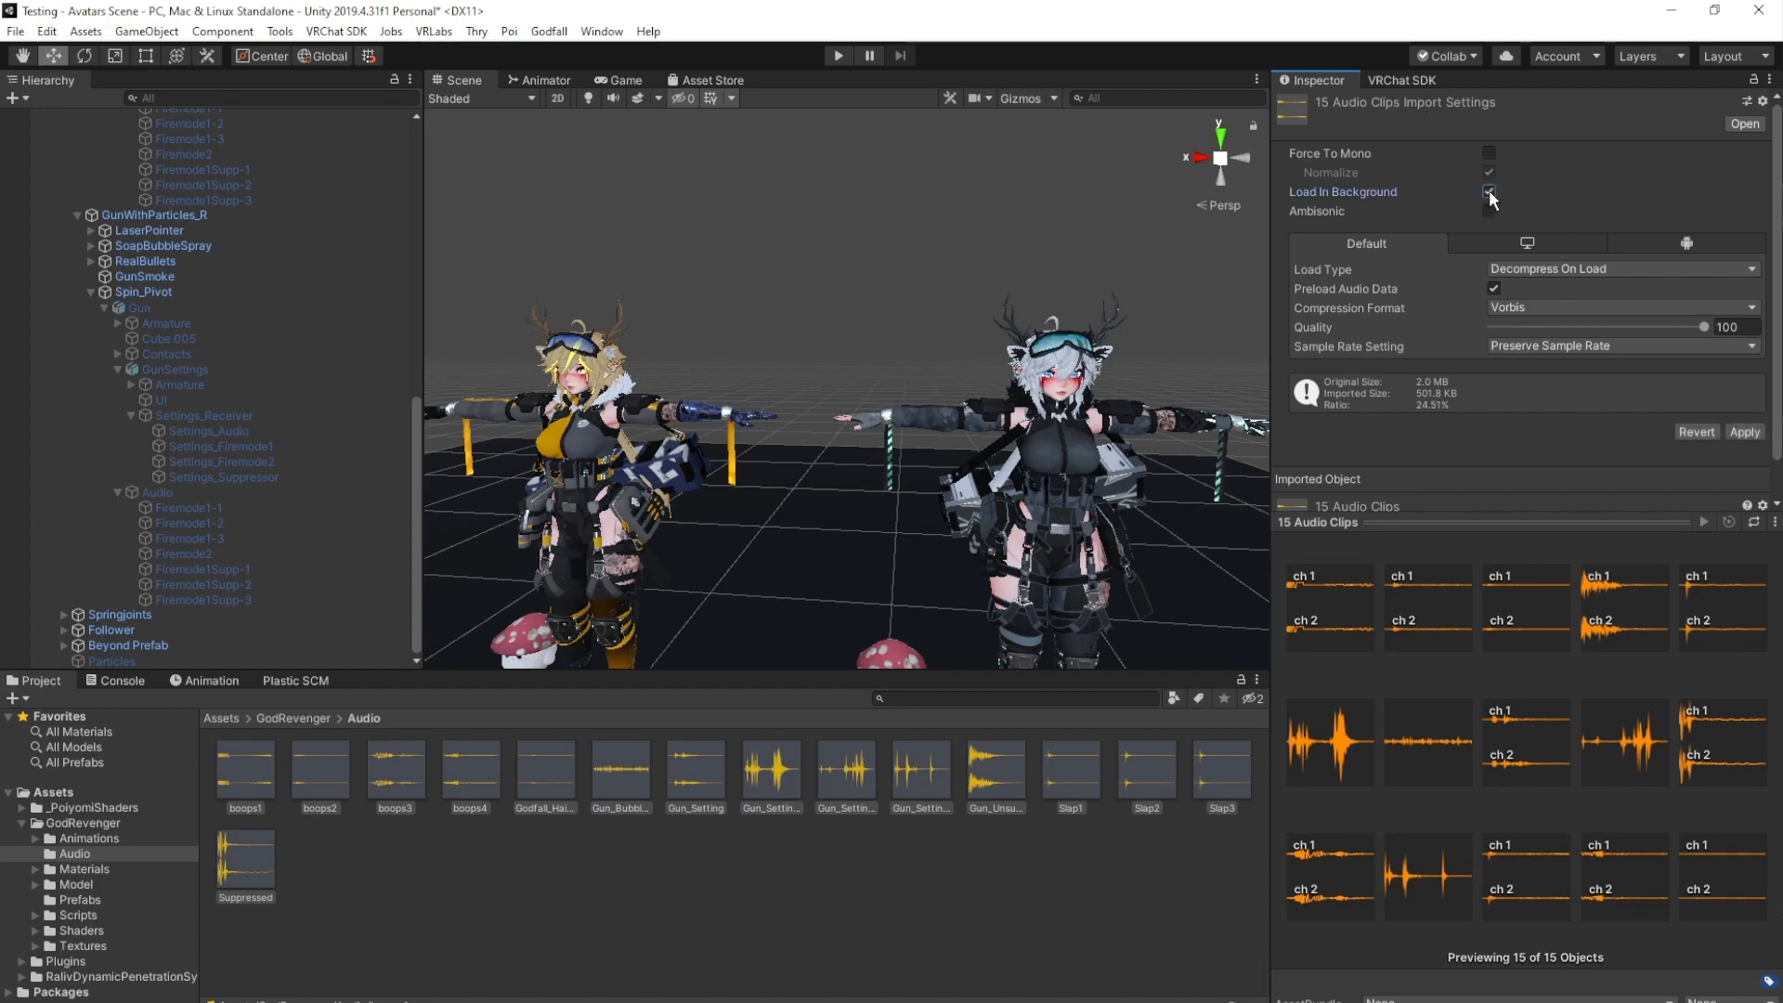
pyautogui.click(1743, 433)
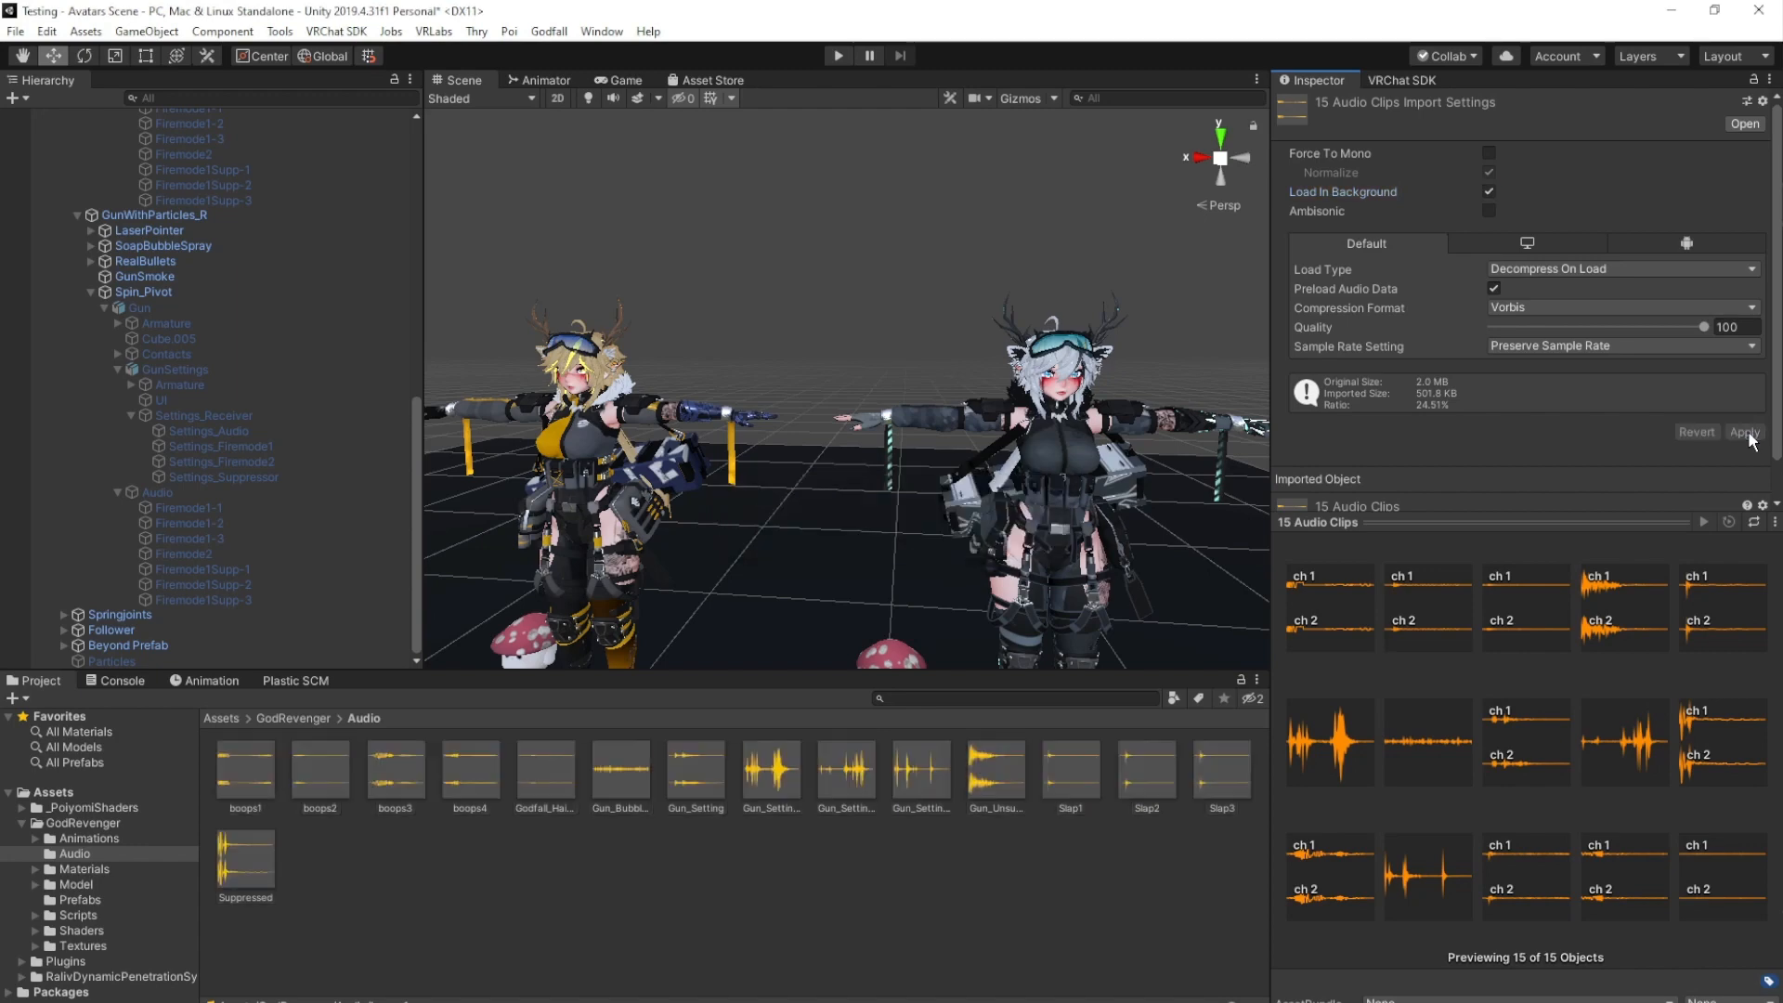
# Auto-fix the avatar's mipmapped textures that lack Streaming Mip Maps, and review the remaining validations.
pyautogui.click(1400, 78)
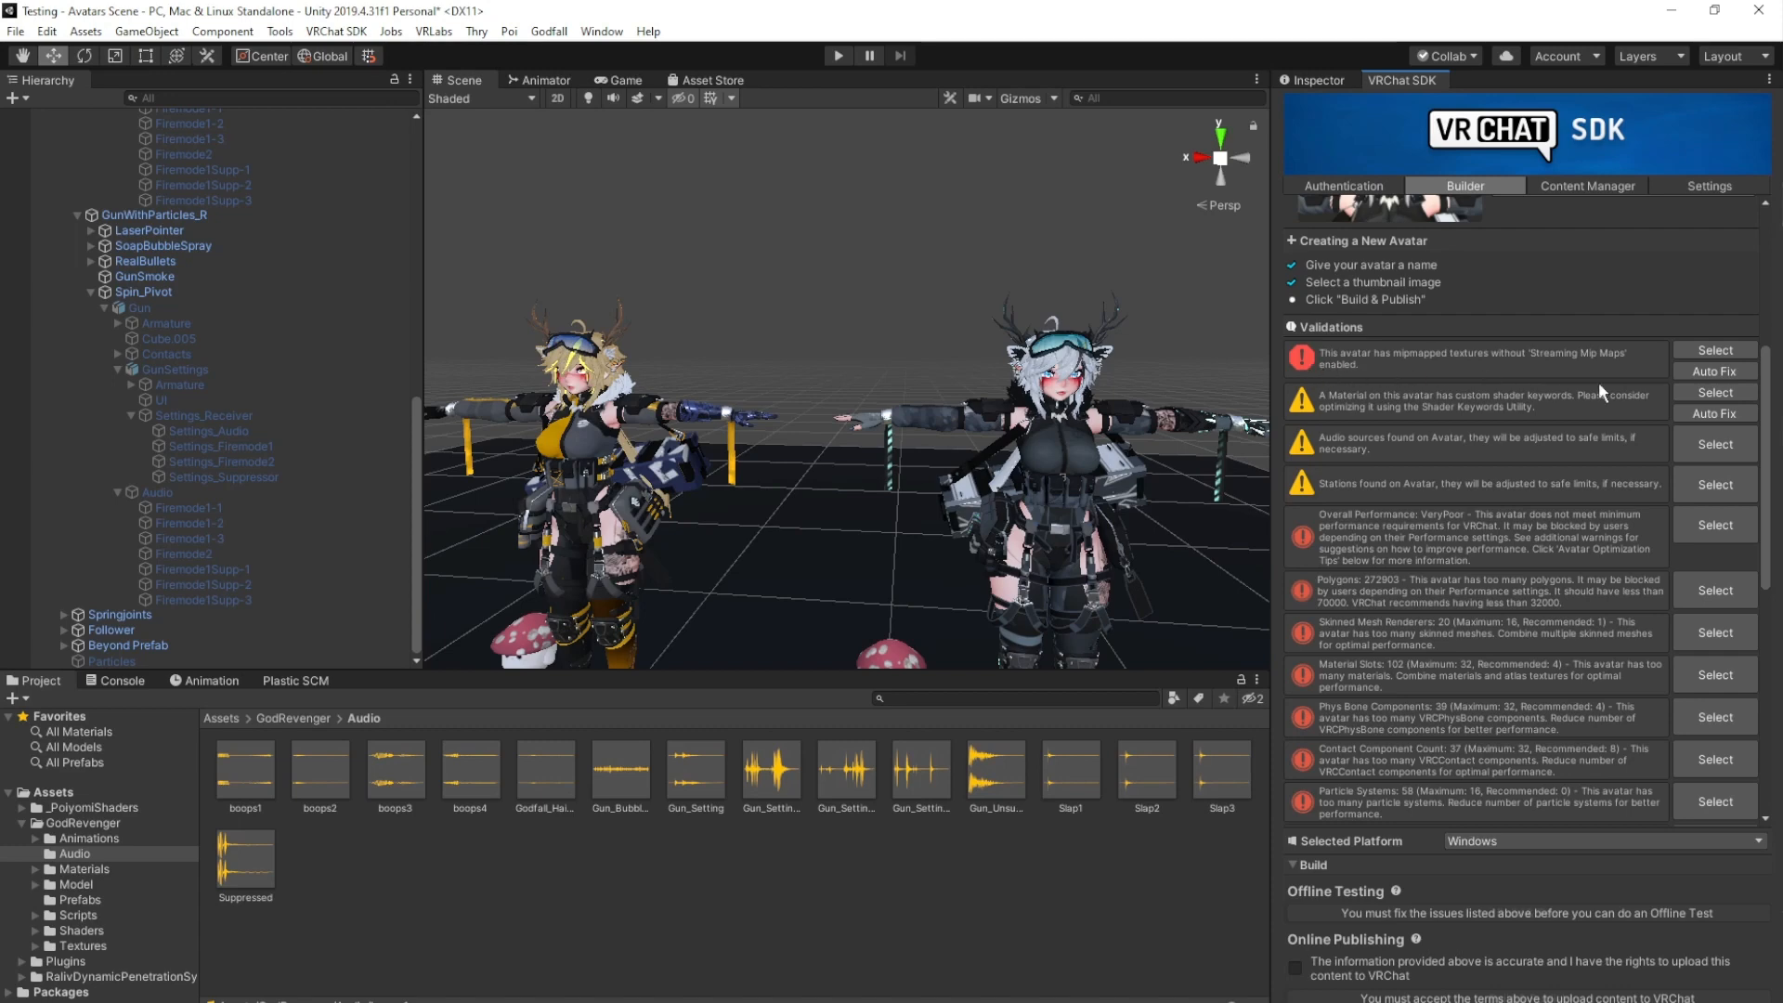
pyautogui.click(1714, 370)
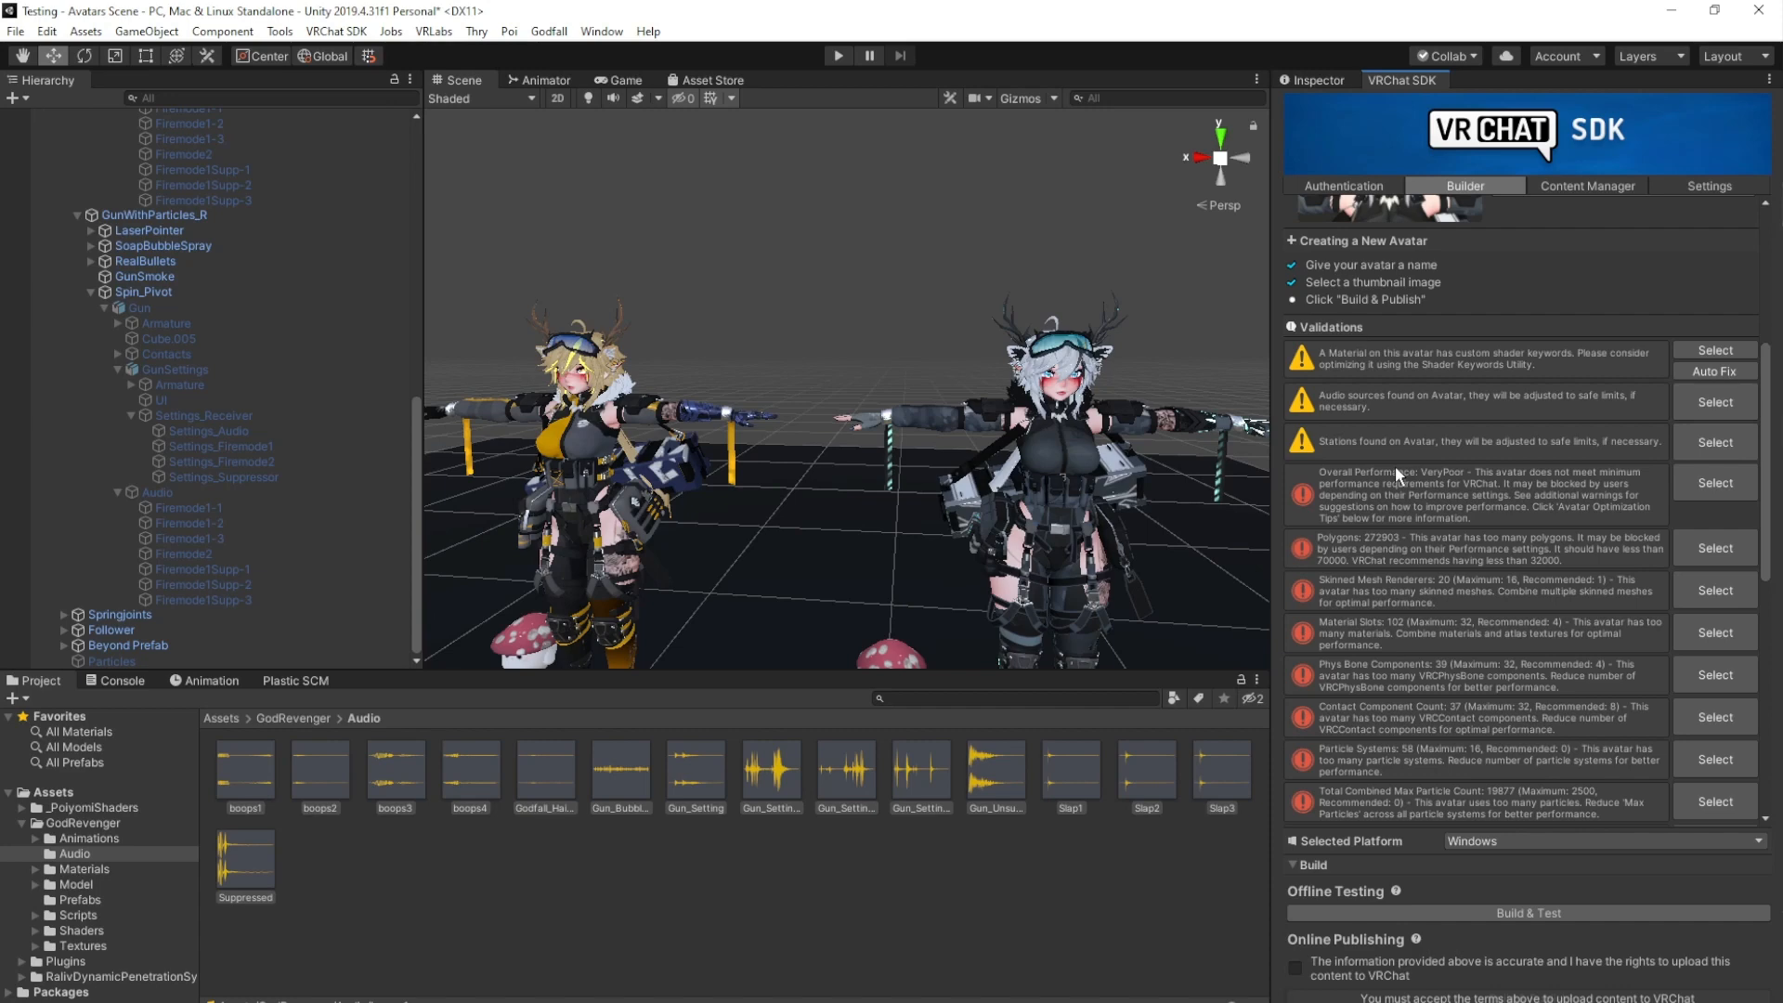
pyautogui.scroll(-6, 1391, 478)
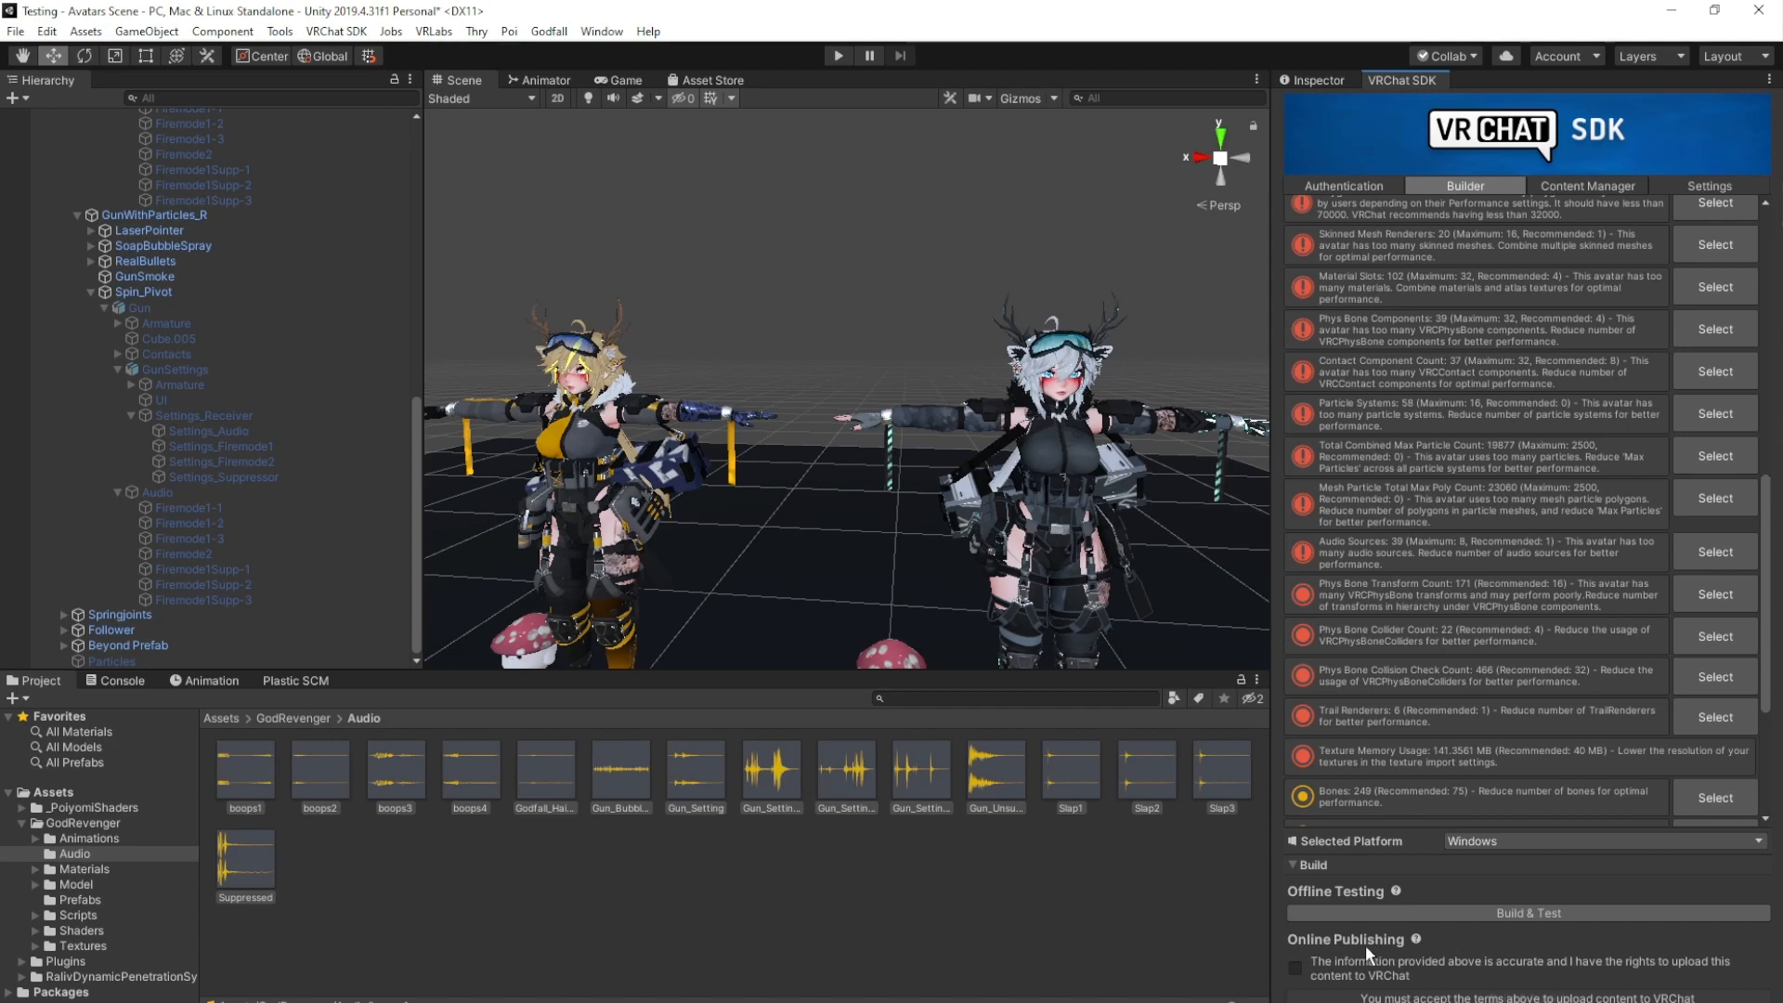
# Accept the content rights statement and build and publish the avatar for Windows, allowing Thry's automatic anchor override lighting fix.
pyautogui.click(1295, 969)
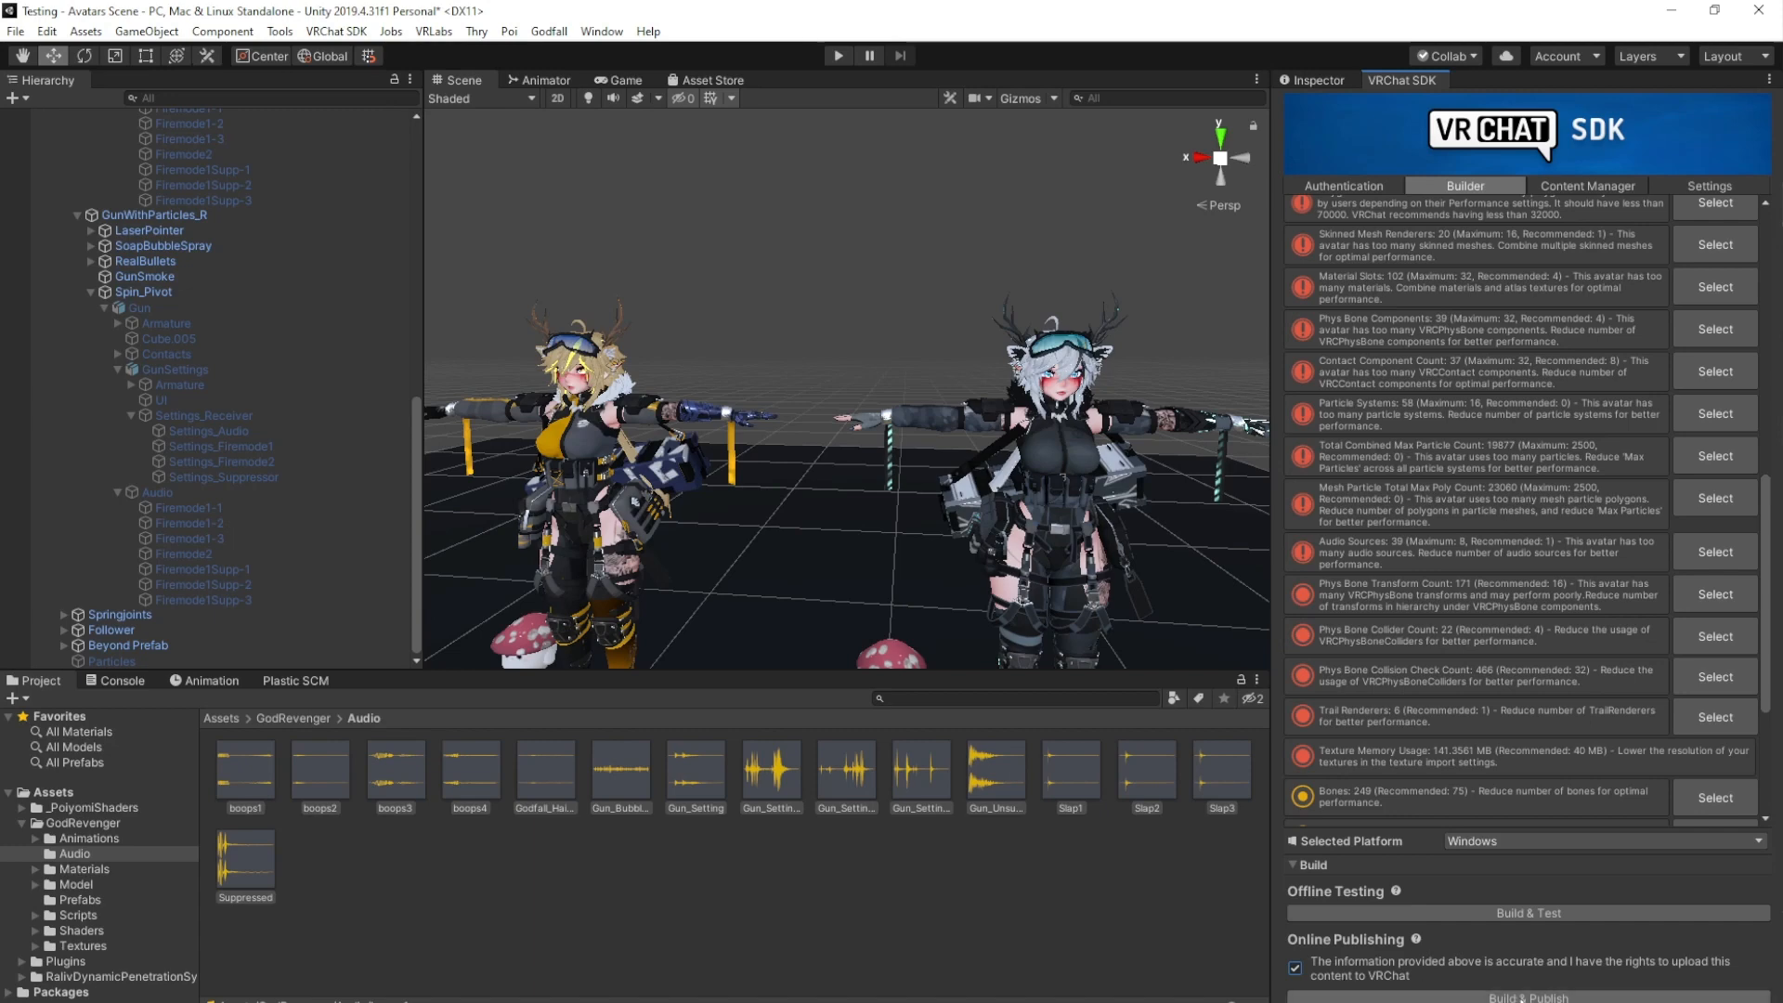
pyautogui.click(1522, 997)
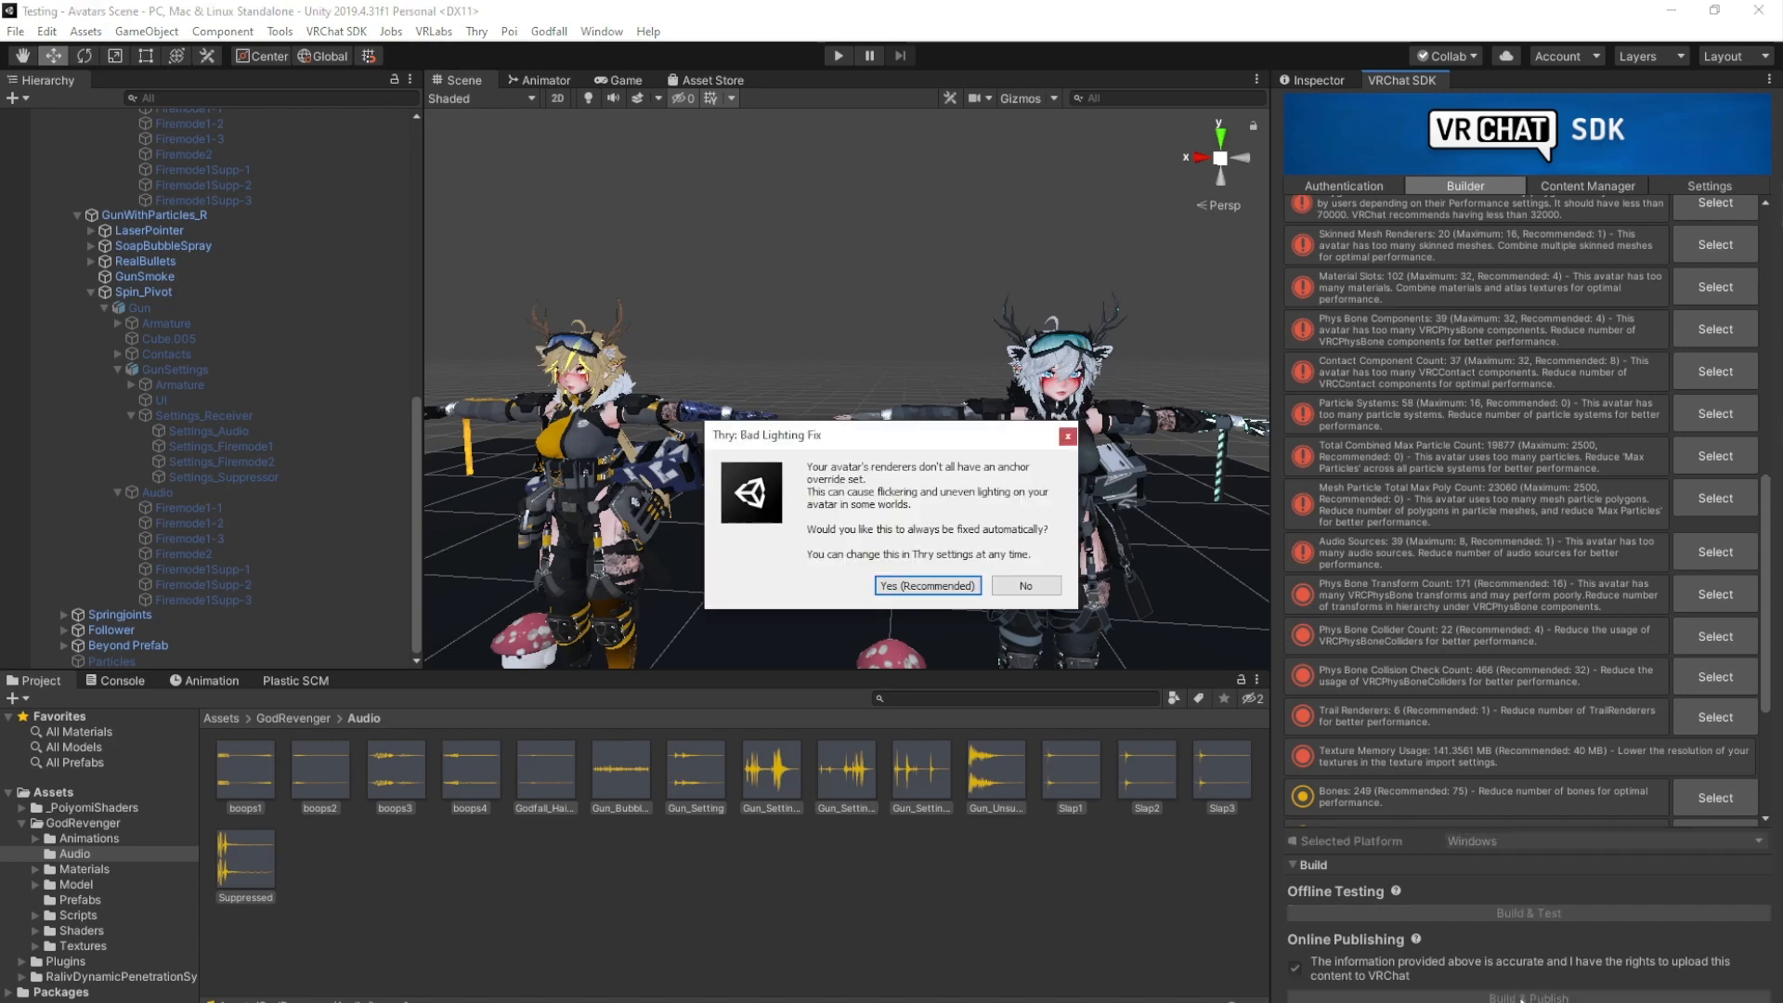
pyautogui.click(928, 583)
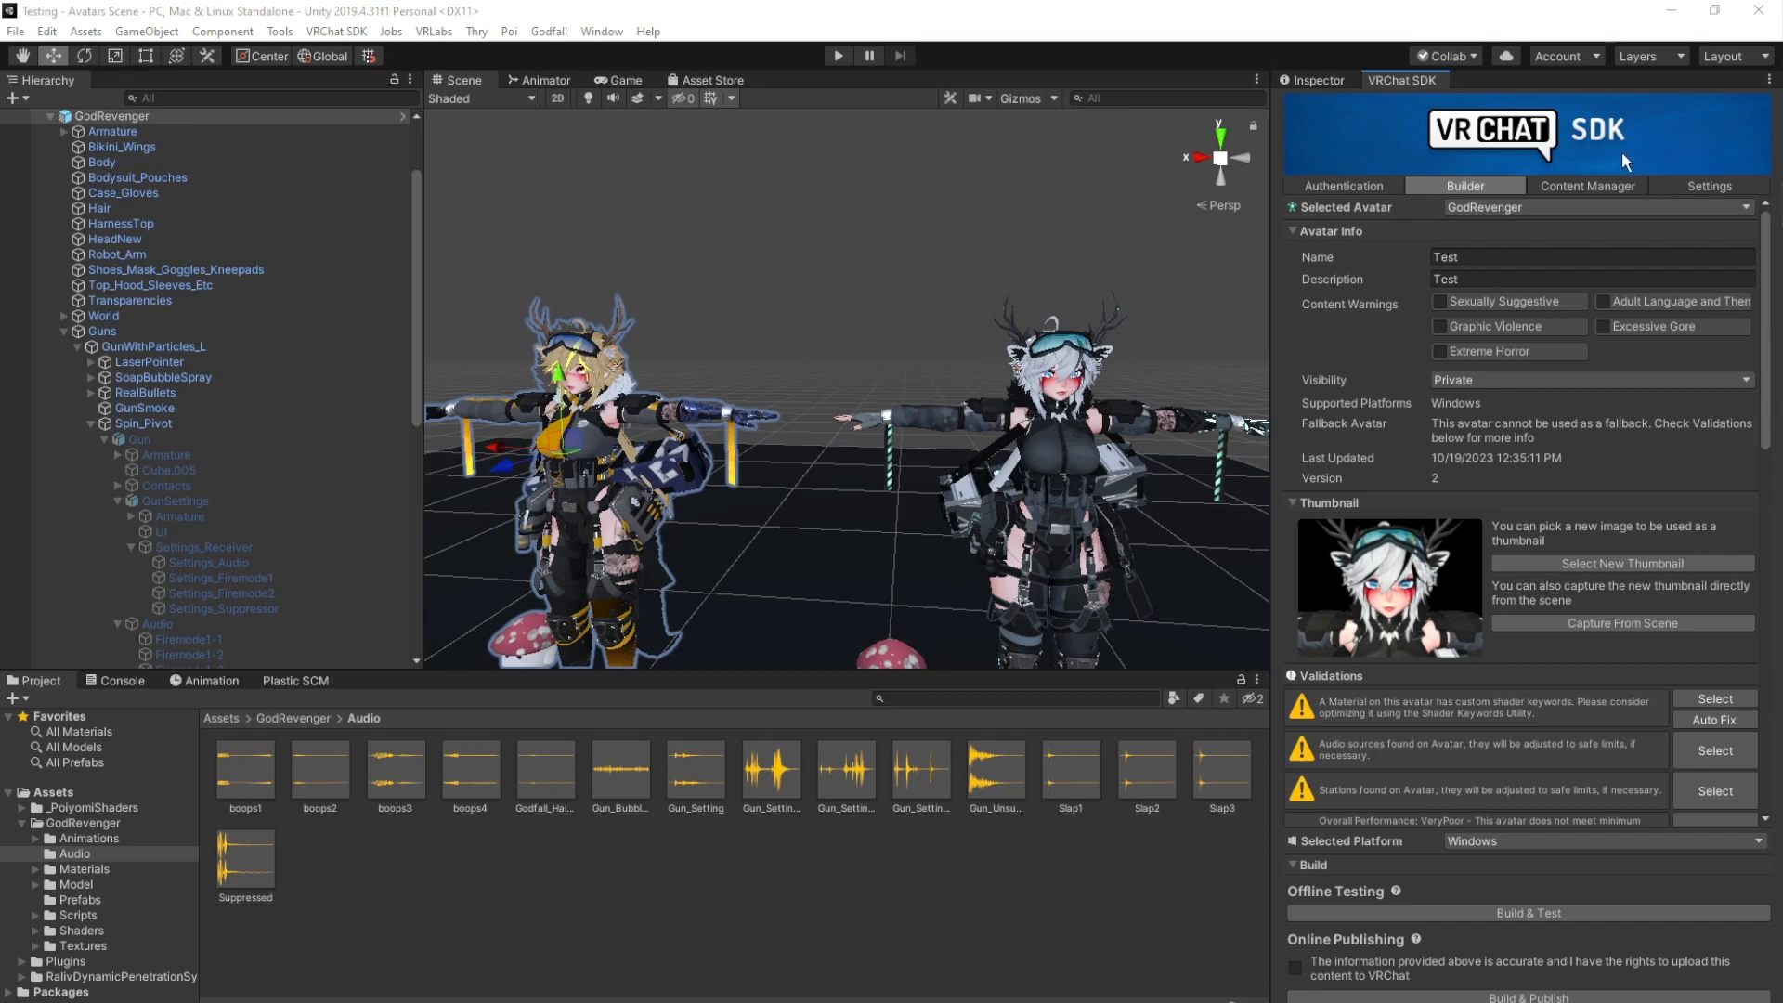
# Check the uploaded avatar Test in the SDK's list of uploaded content.
pyautogui.click(1587, 186)
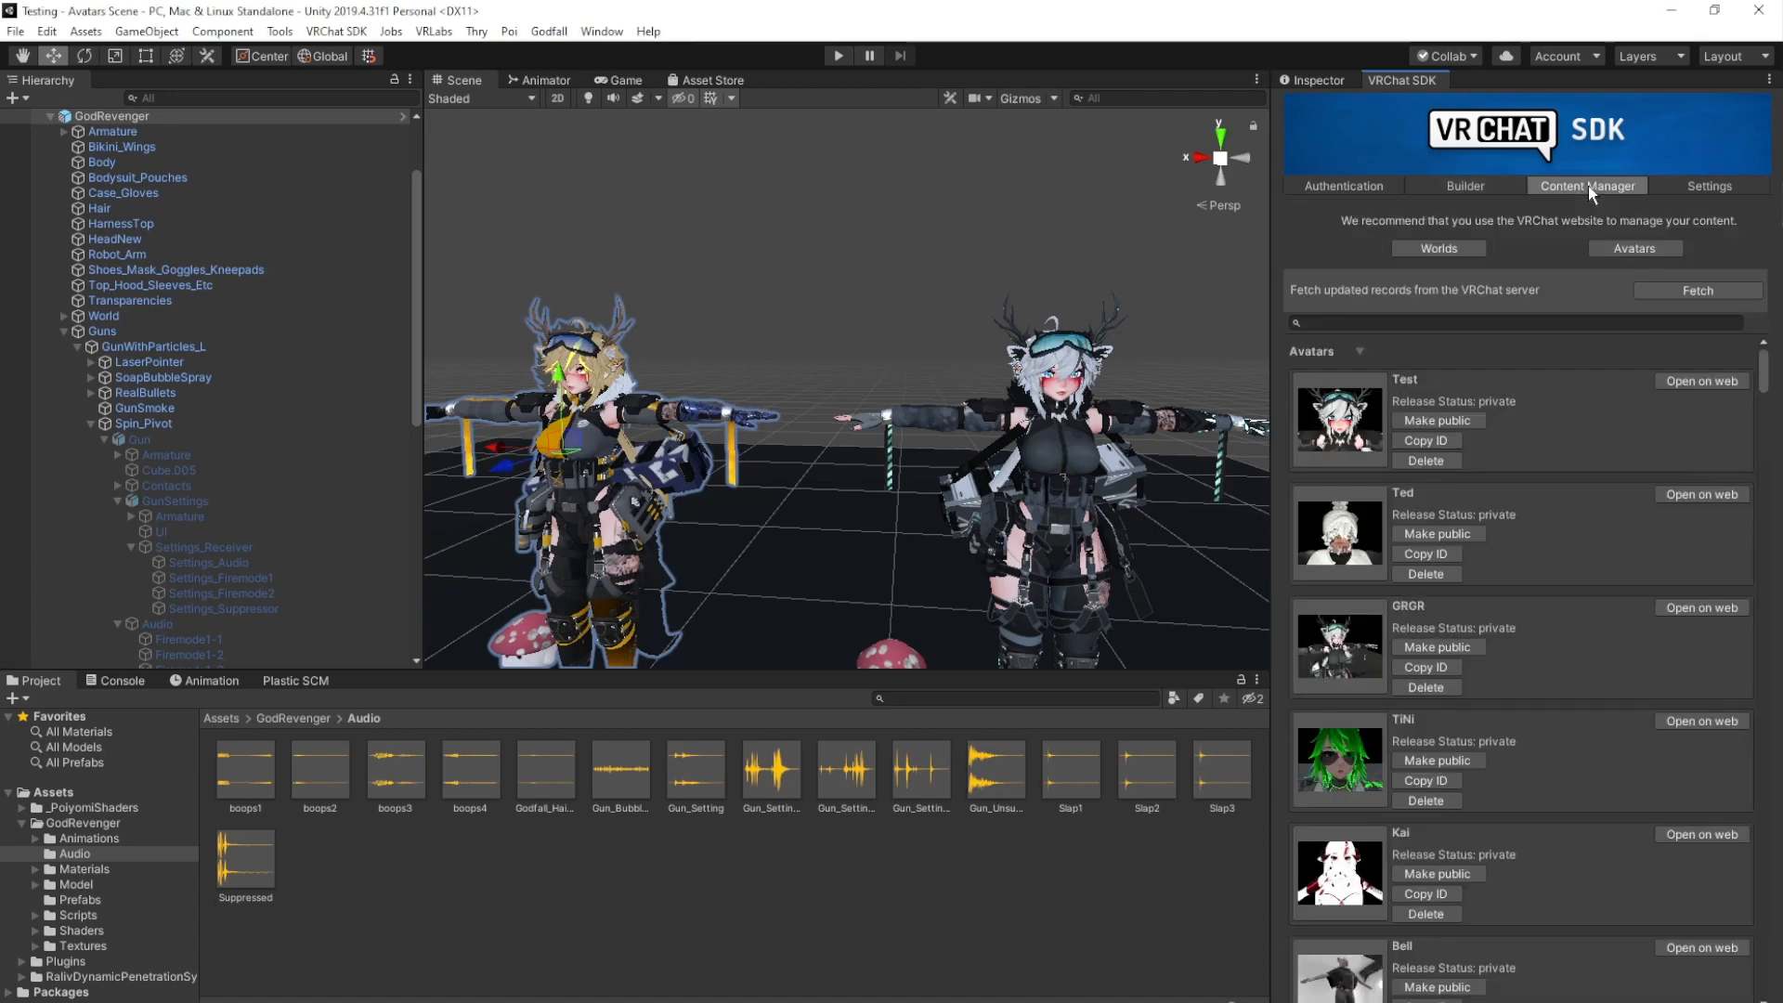